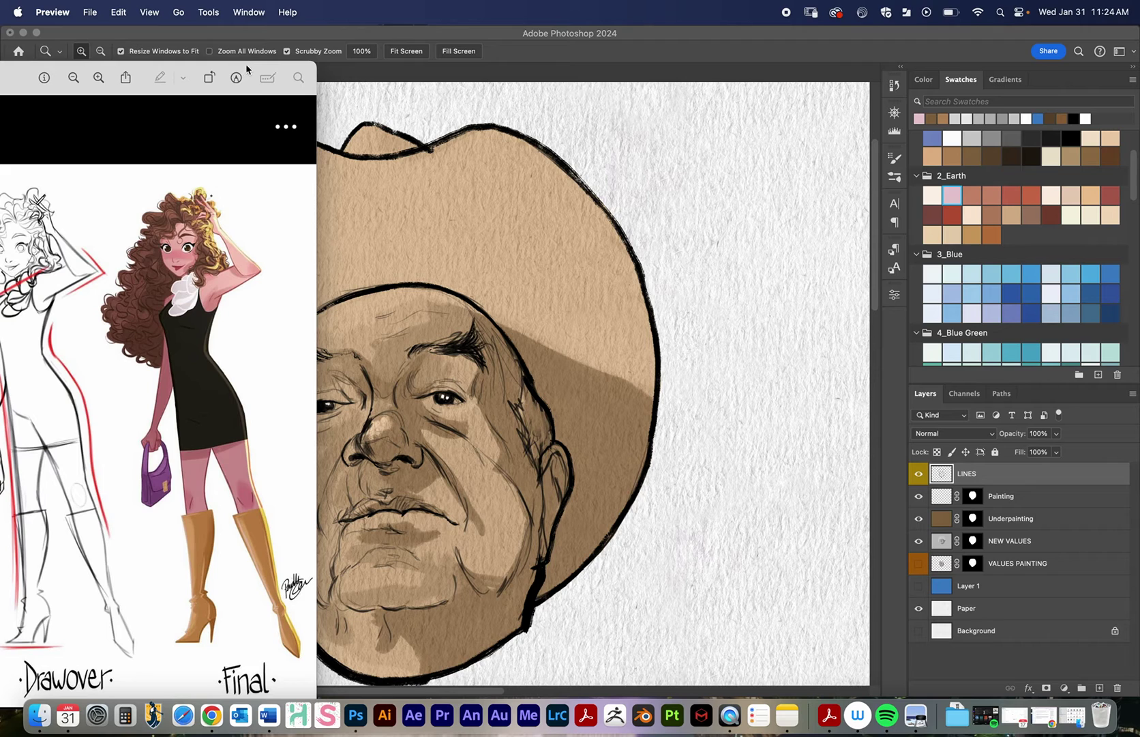
Move the reference image aside, hide the NEW VALUES layer, and show VALUES PAINTING beneath the visible Underpainting layer.
drag(247, 69, 5, 87)
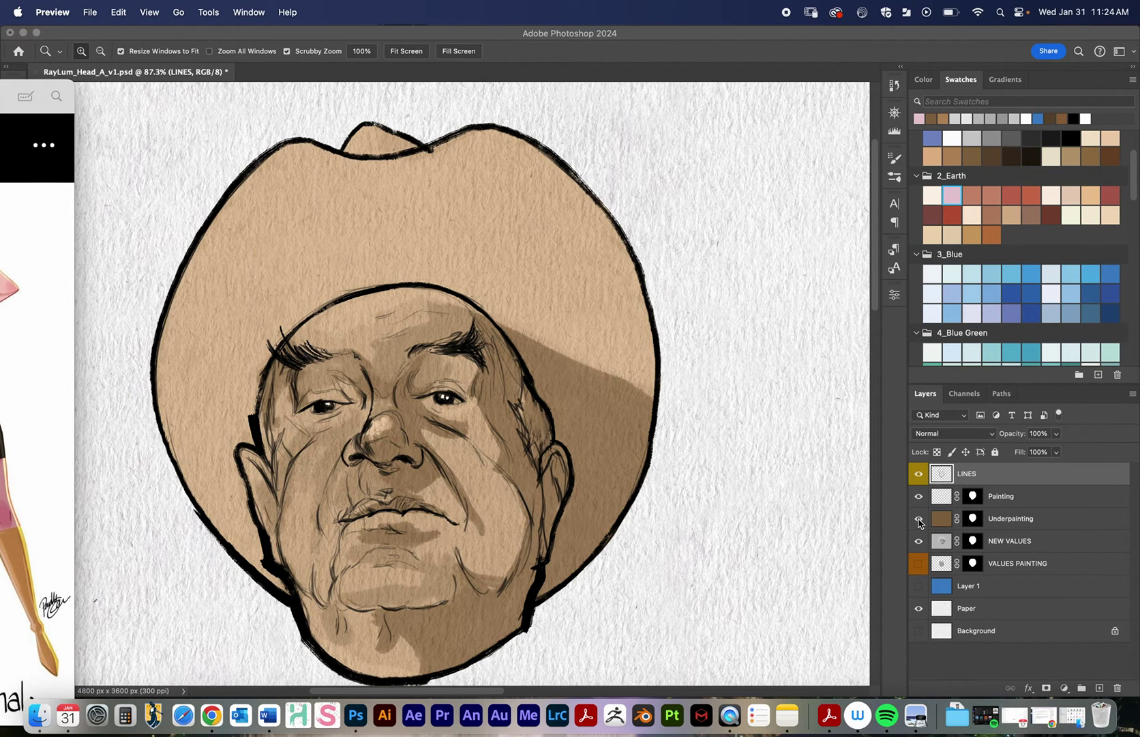
click(918, 521)
click(919, 521)
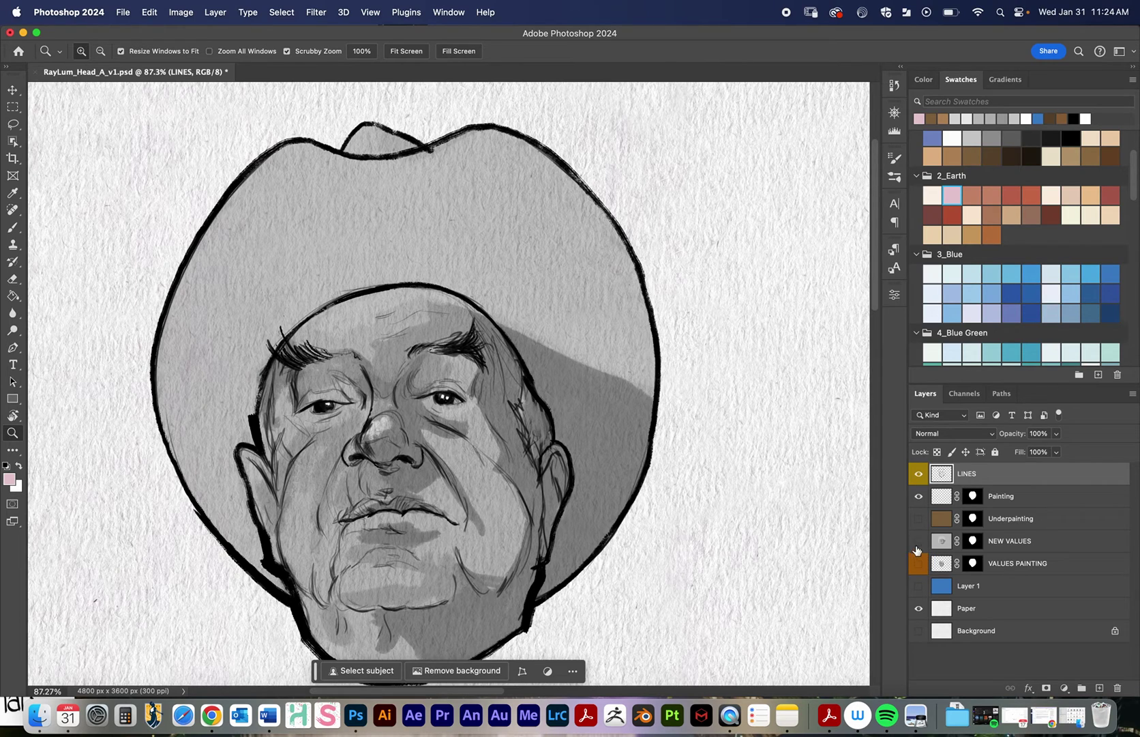
click(919, 540)
click(918, 563)
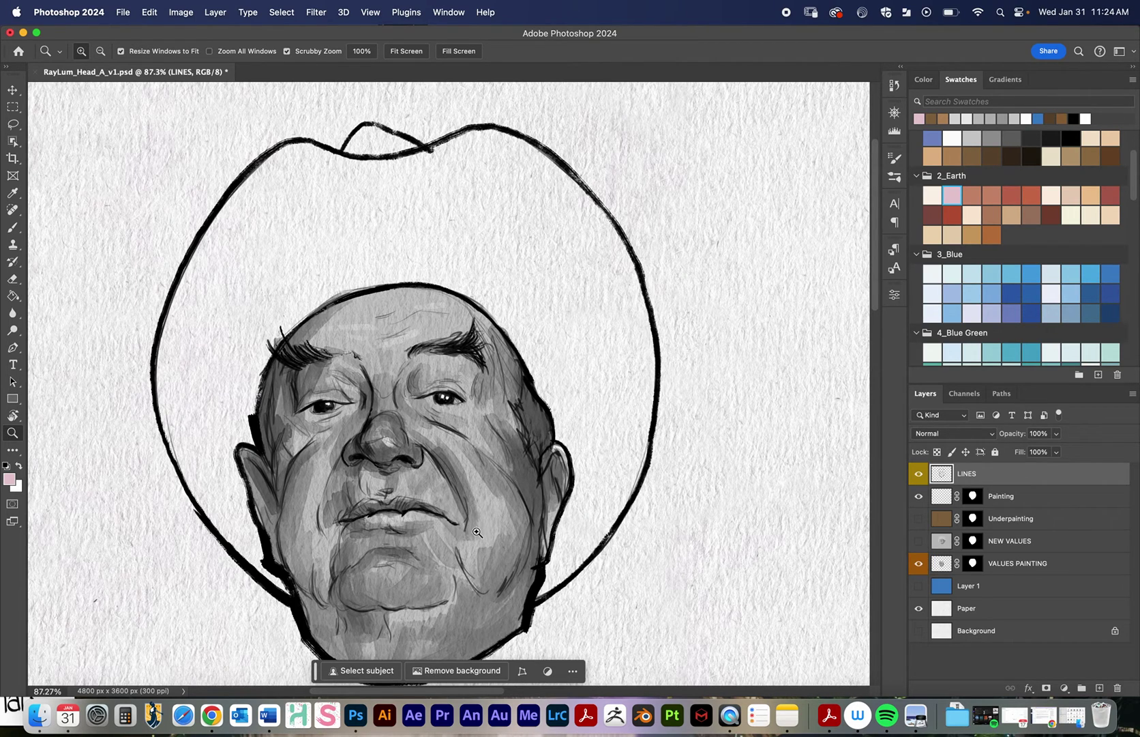
click(918, 520)
click(1000, 521)
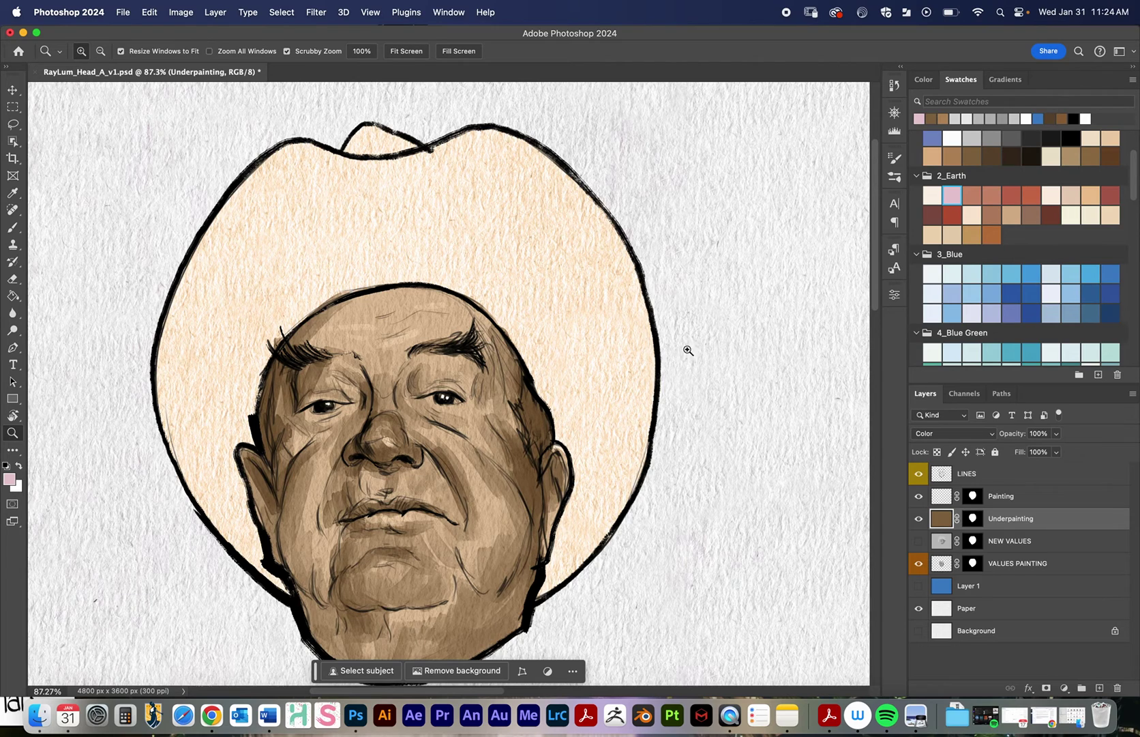
Select the LINES layer, compare the portrait with and without it, and inspect the black hat outline up close.
click(972, 478)
click(919, 475)
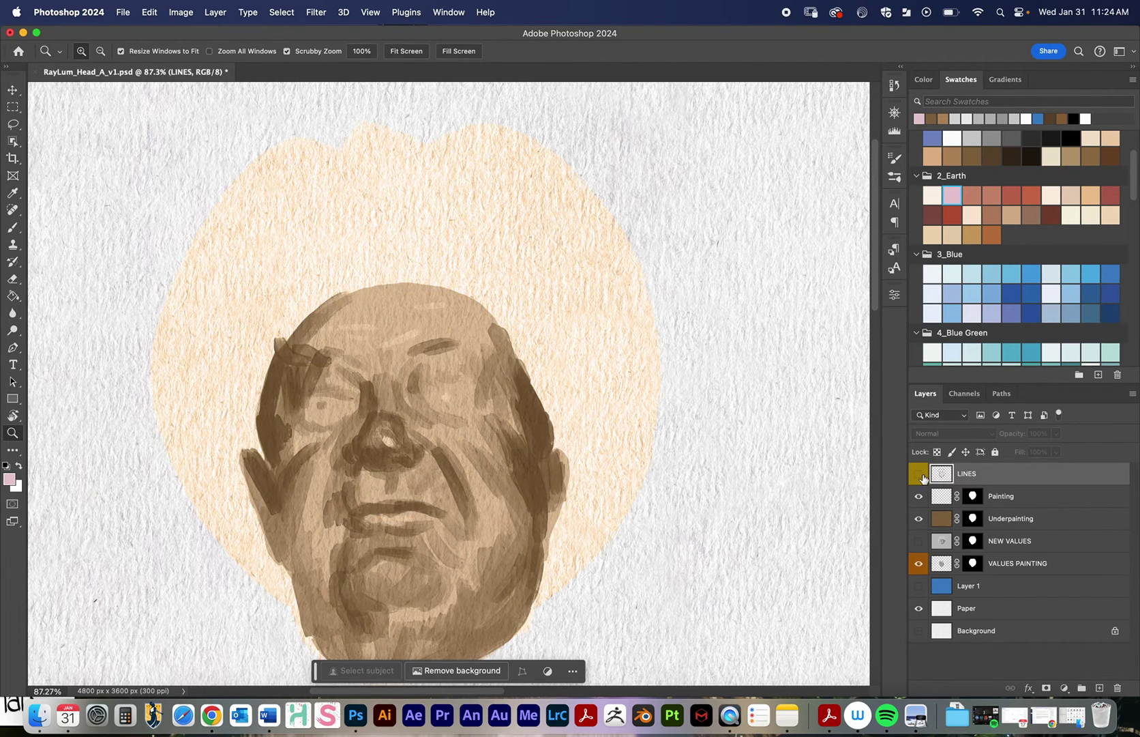
click(919, 475)
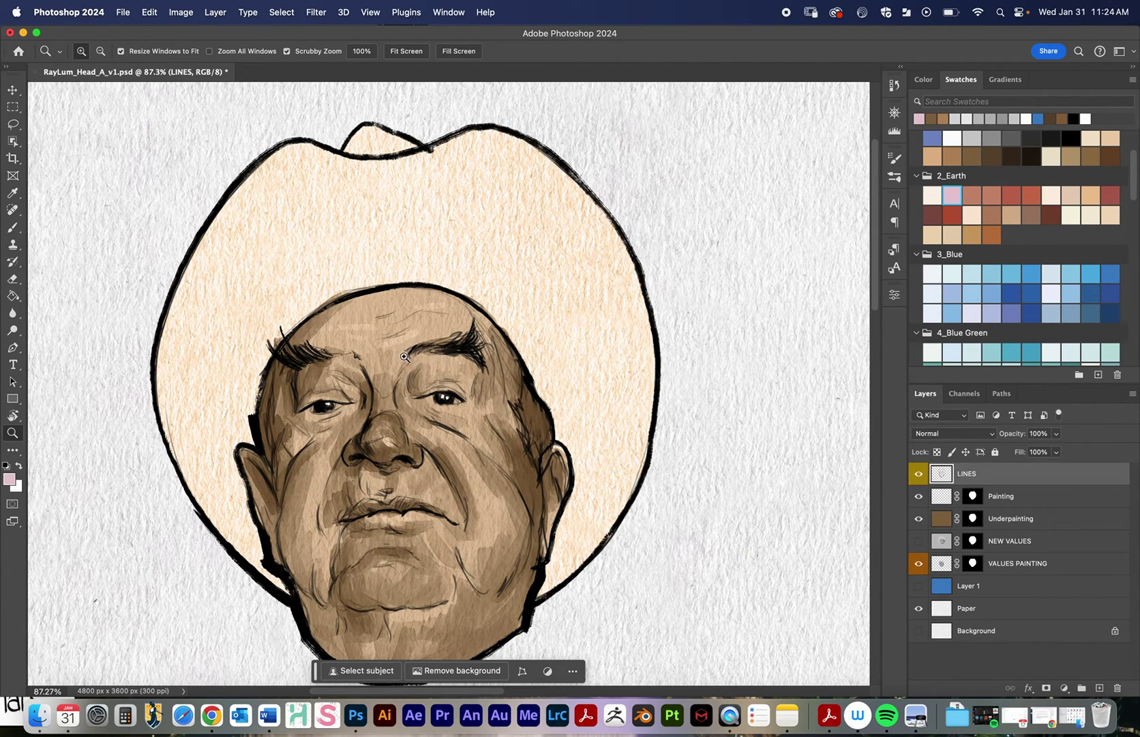
mouse_move(320, 295)
mouse_down()
mouse_move(618, 270)
mouse_move(311, 270)
mouse_move(443, 383)
mouse_move(263, 343)
mouse_up()
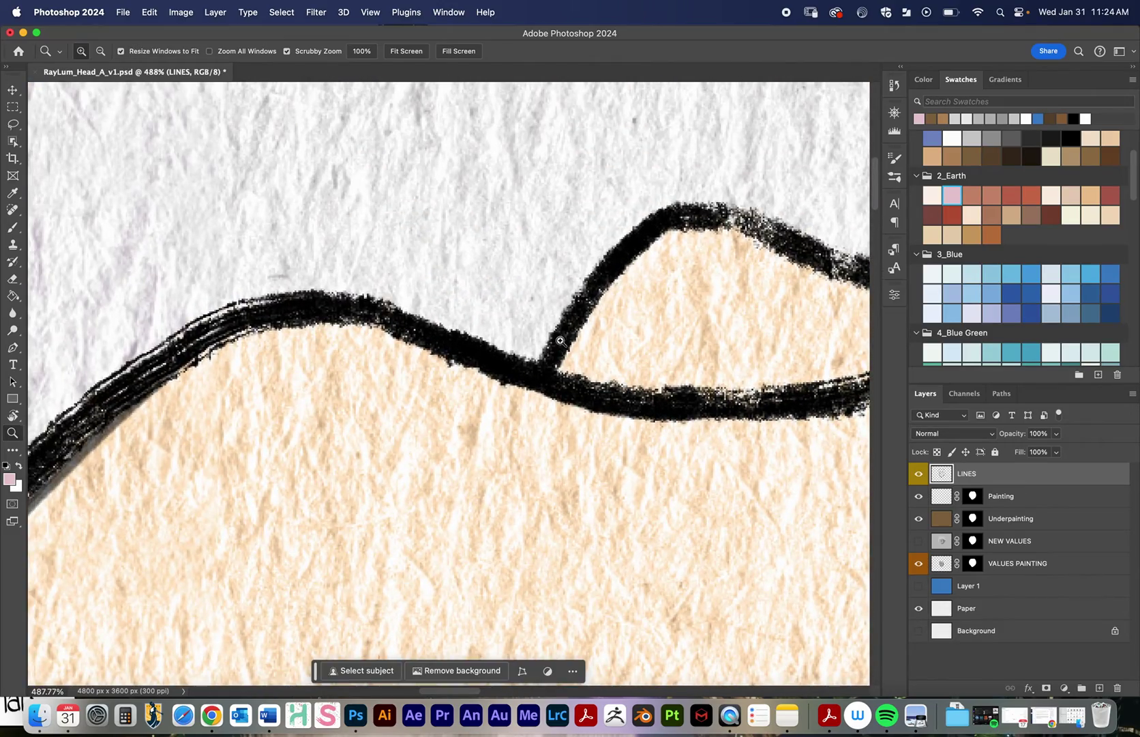
drag(571, 341, 438, 279)
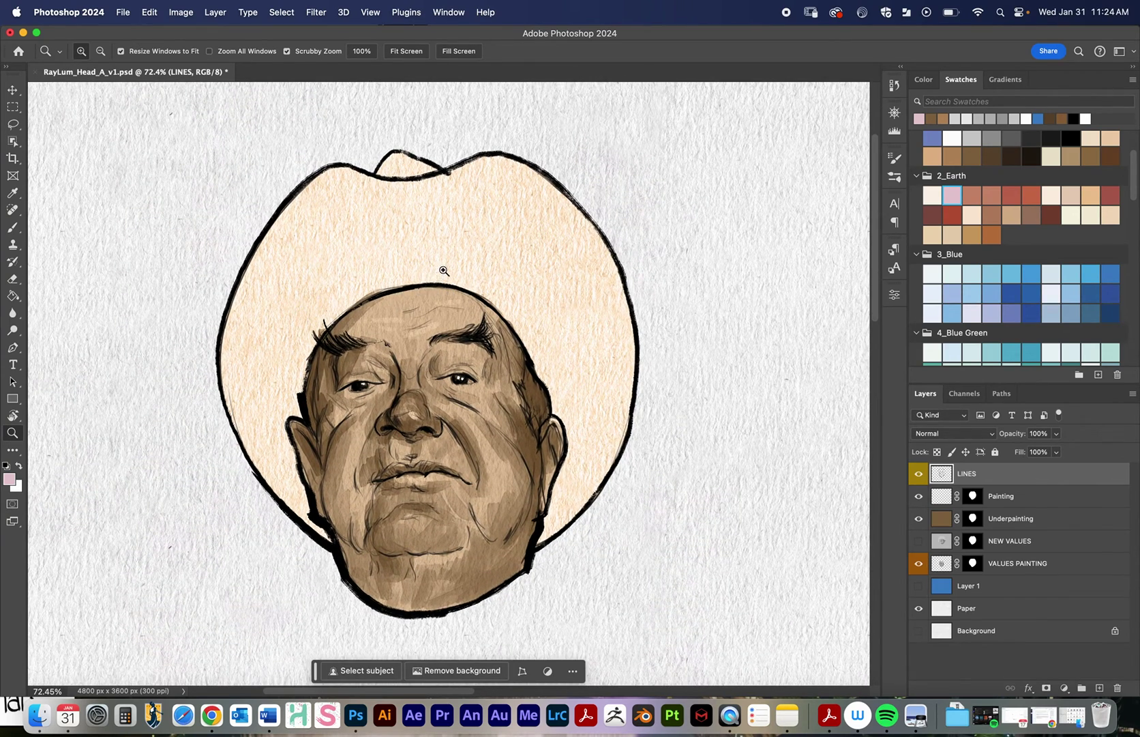
Switch to Preview and examine the line colors of the final figure in IMG_0002.jpg, then minimize the reference.
click(10, 708)
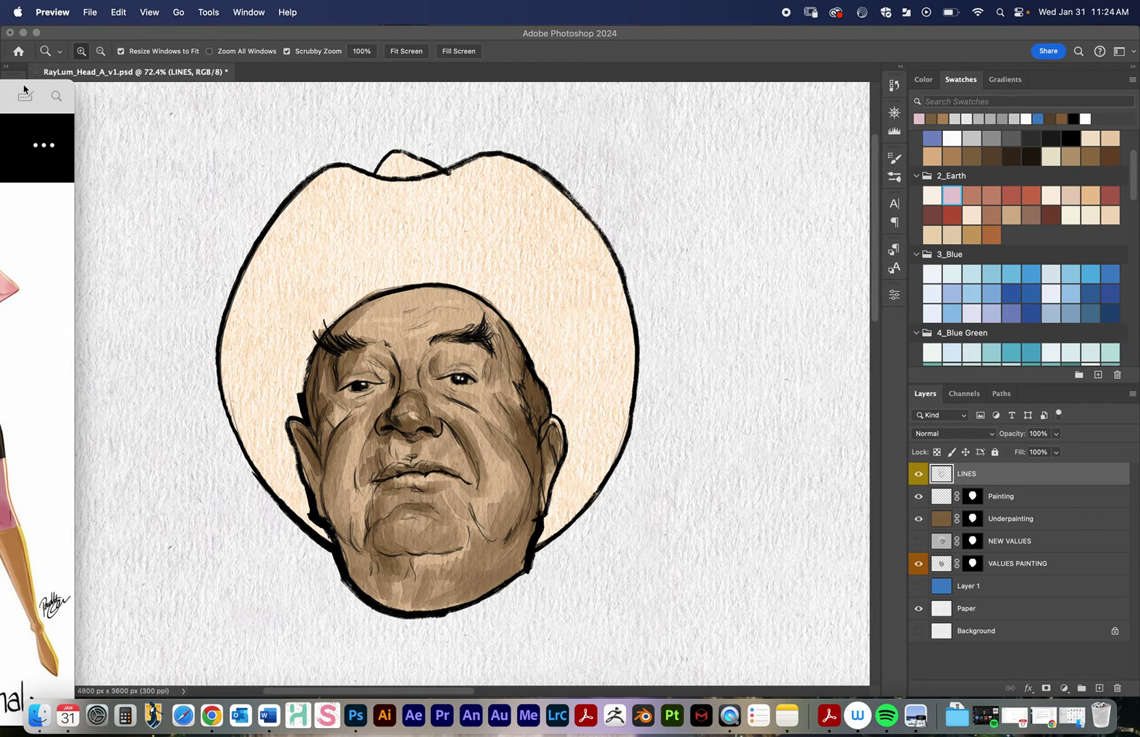
drag(3, 86, 656, 34)
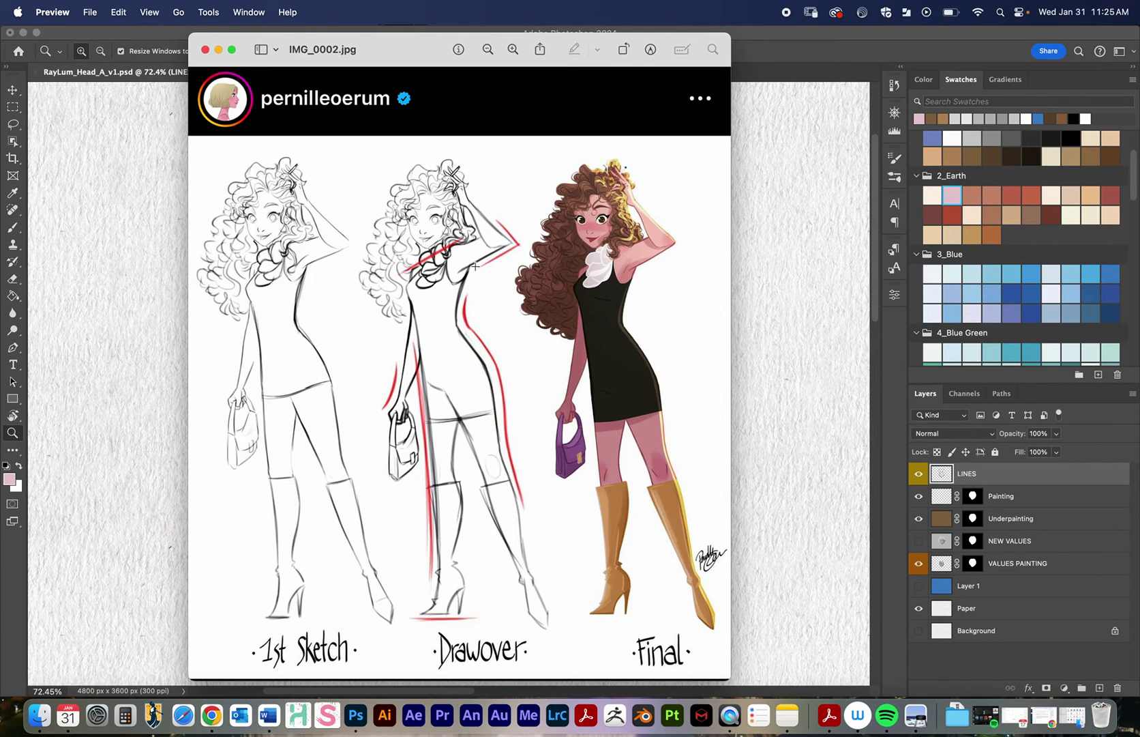
drag(419, 60, 350, 67)
click(444, 56)
scroll(522, 153, up, 5)
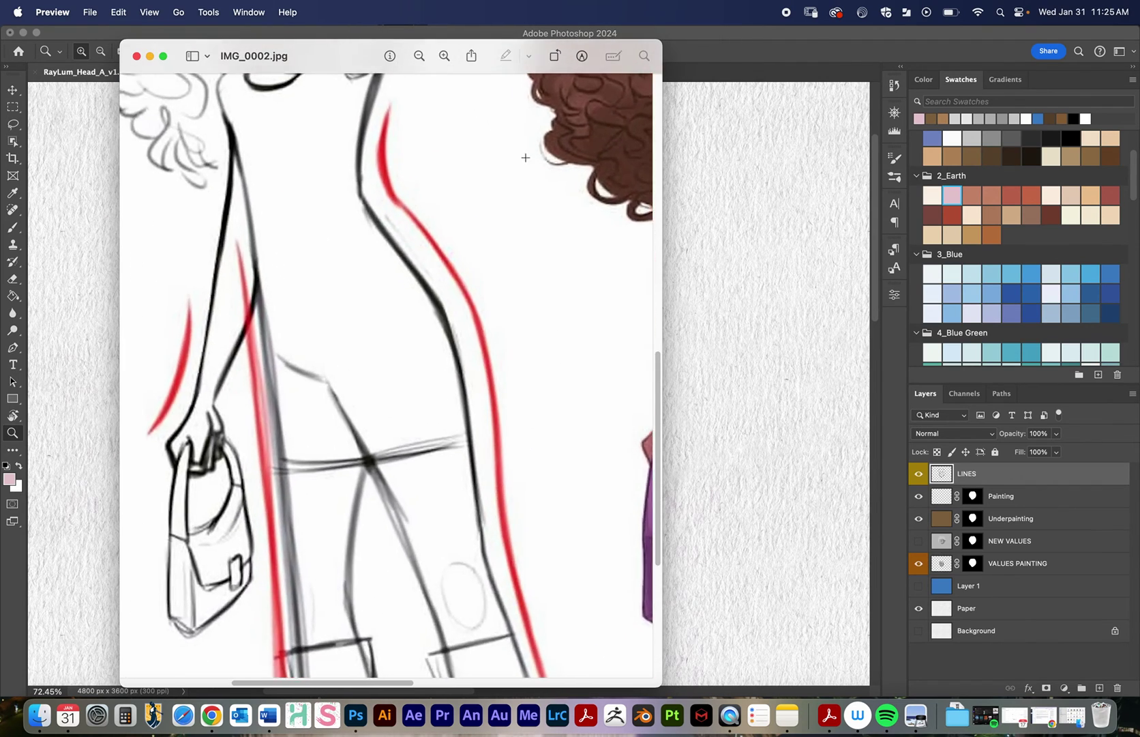
scroll(542, 247, right, 5)
scroll(543, 247, up, 5)
scroll(517, 309, up, 3)
scroll(517, 310, up, 1)
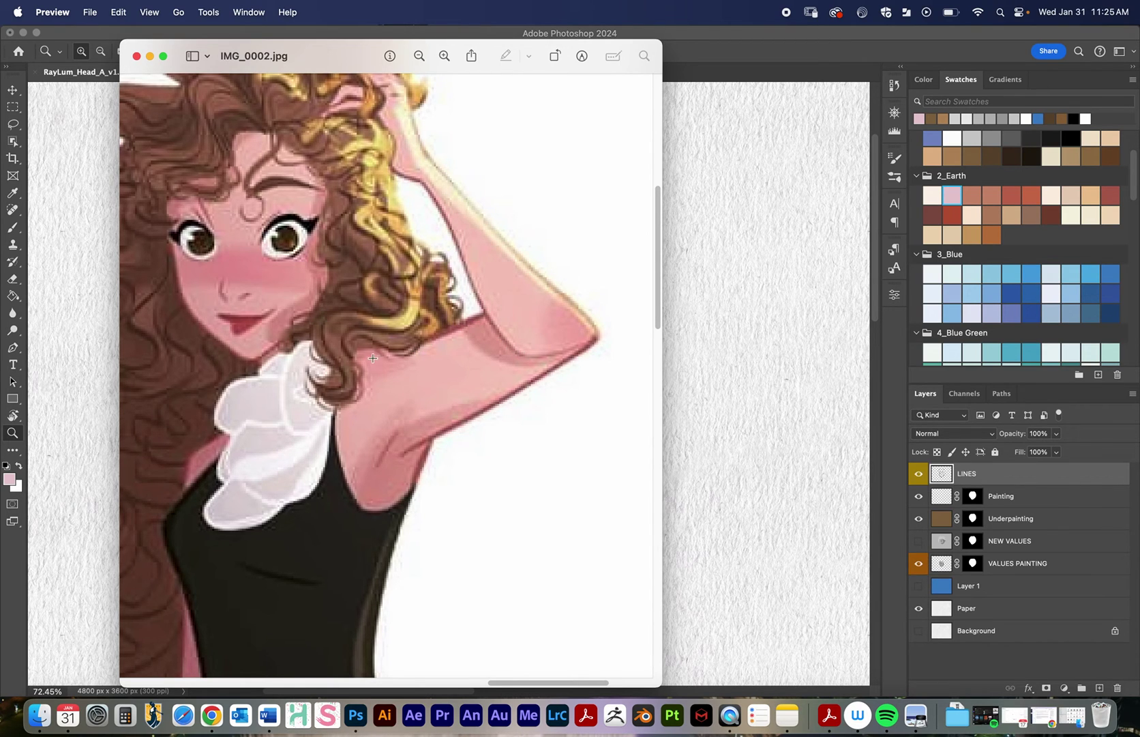
click(150, 55)
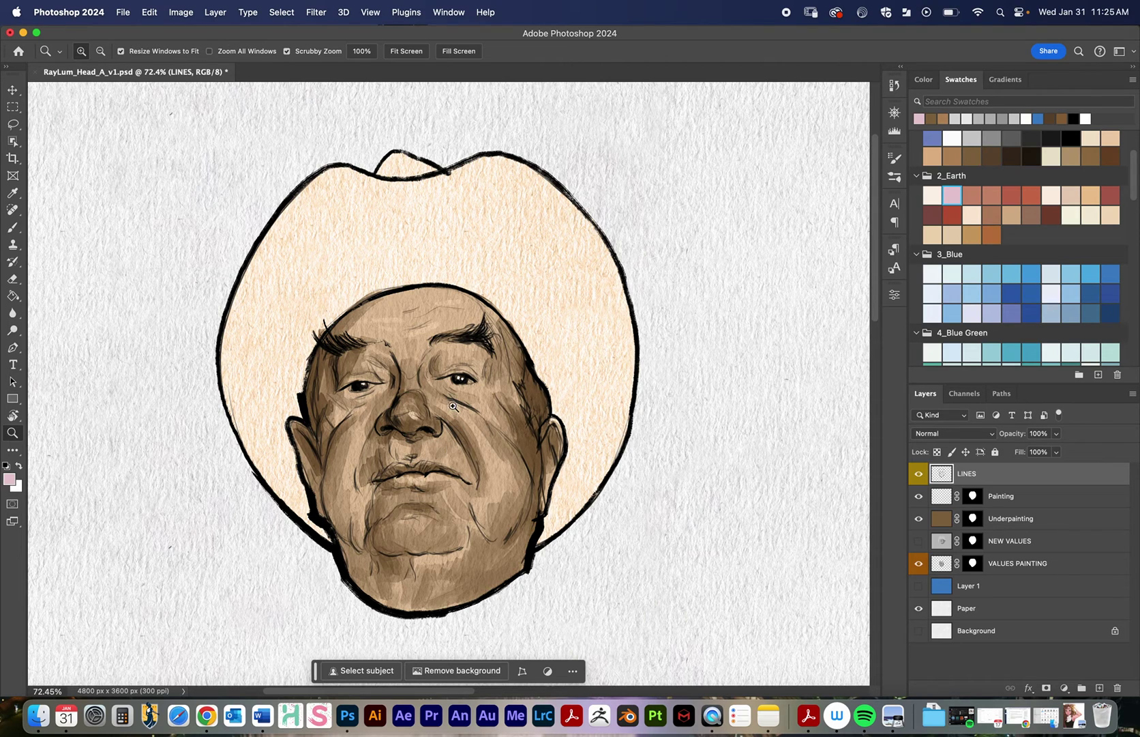
View the whole portrait on the canvas and check it with the LINES layer off and on.
drag(451, 336, 429, 348)
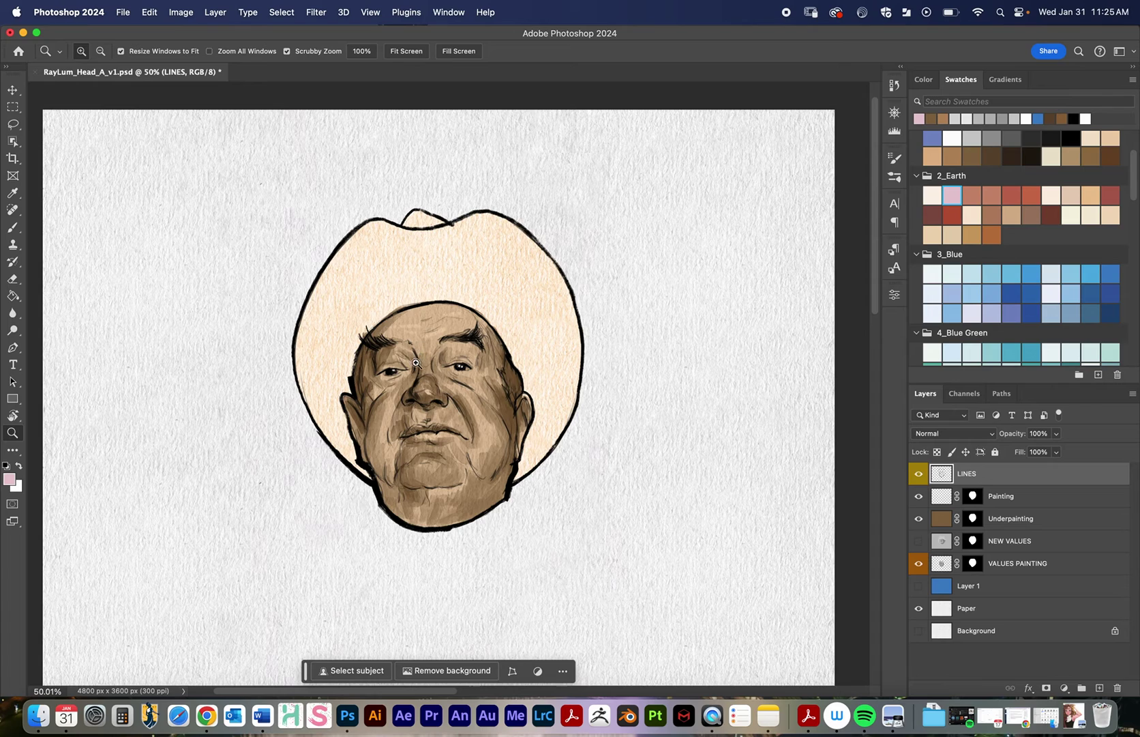
click(12, 90)
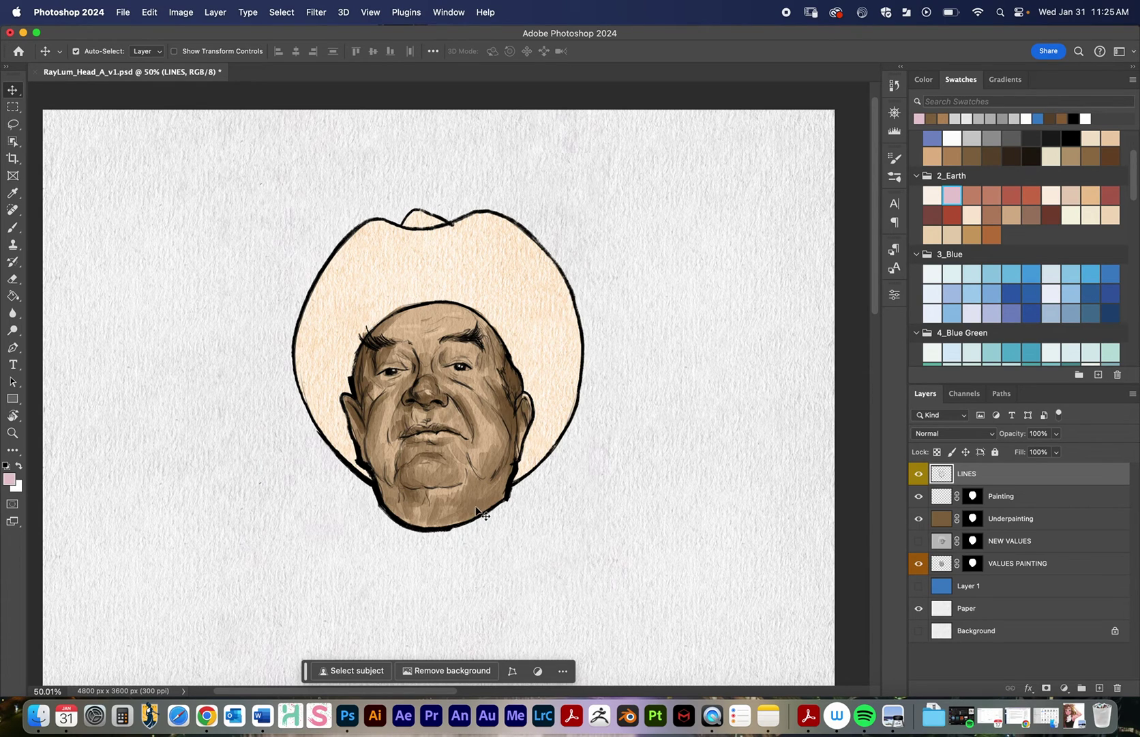
drag(878, 227, 861, 423)
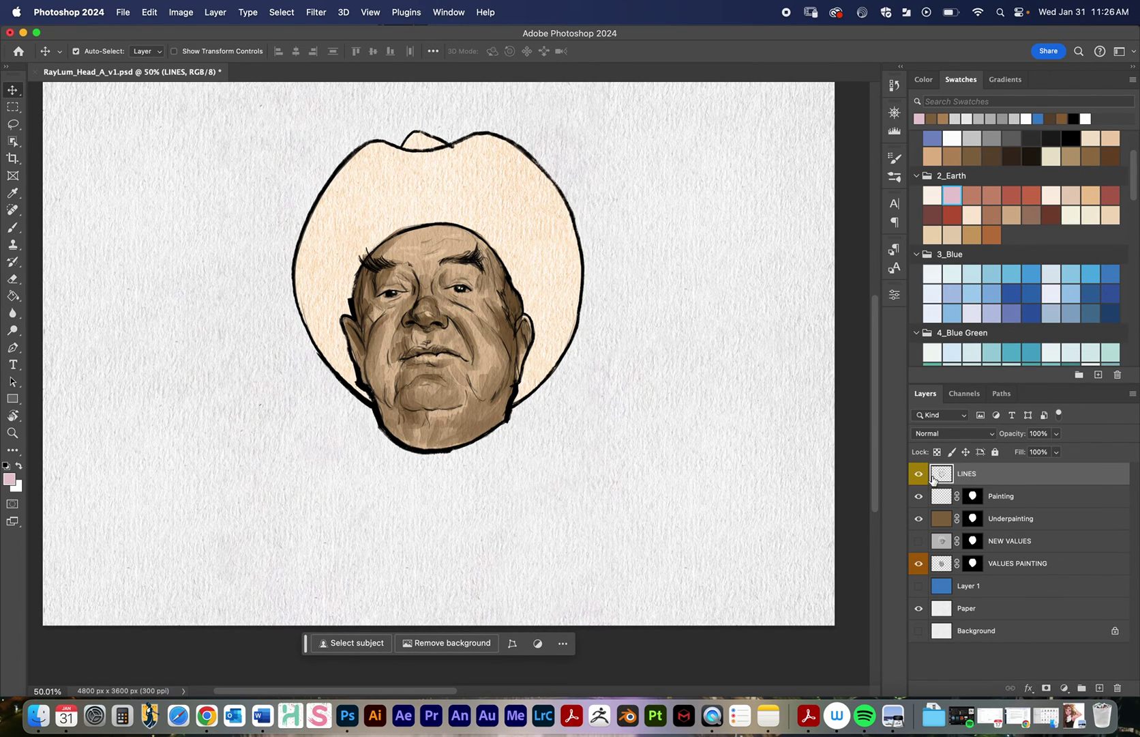
click(911, 482)
click(912, 482)
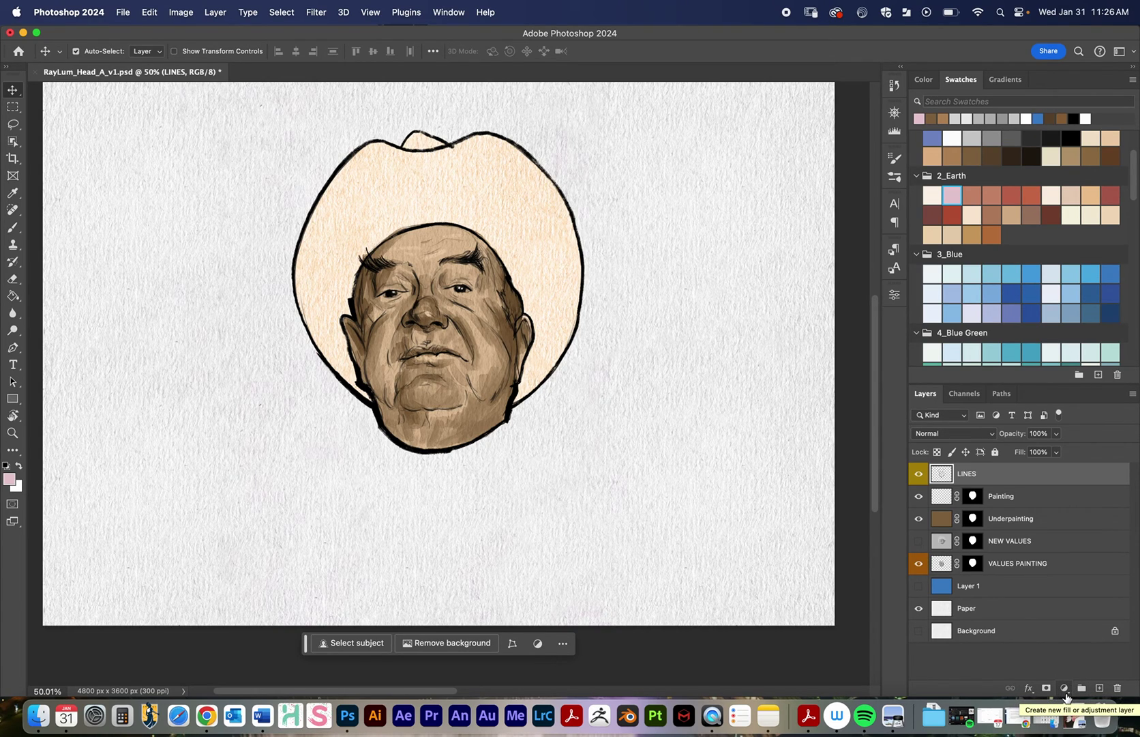
click(1065, 687)
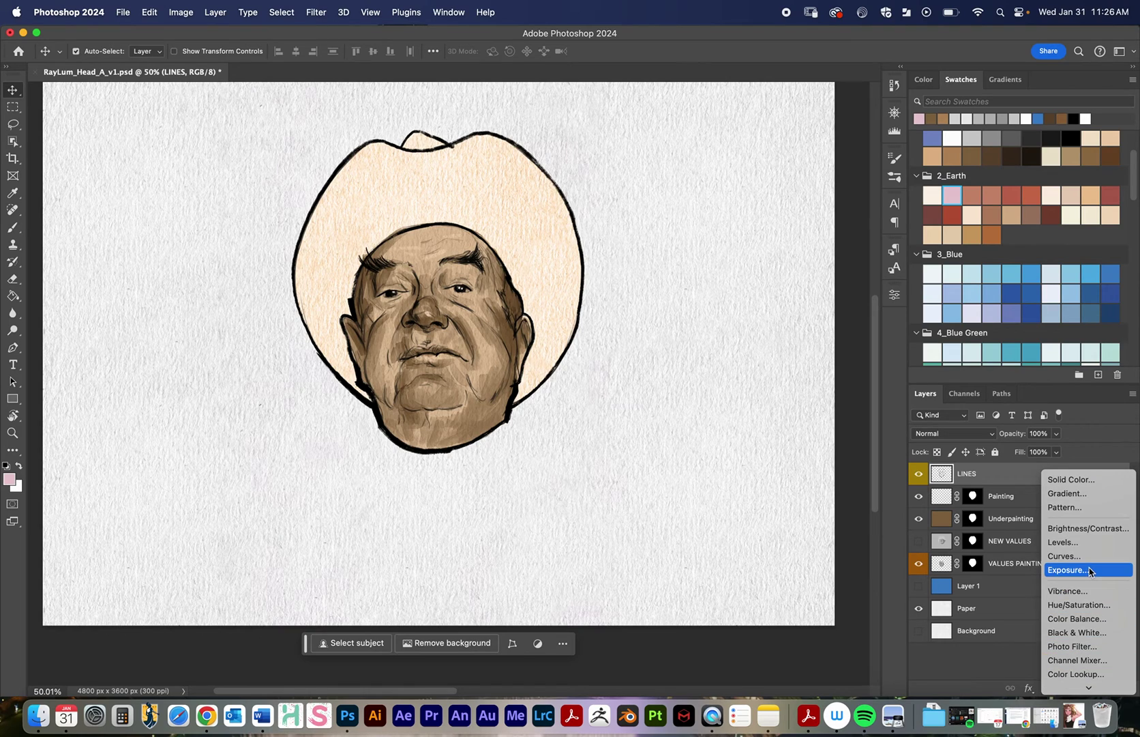
scroll(1089, 572, down, 5)
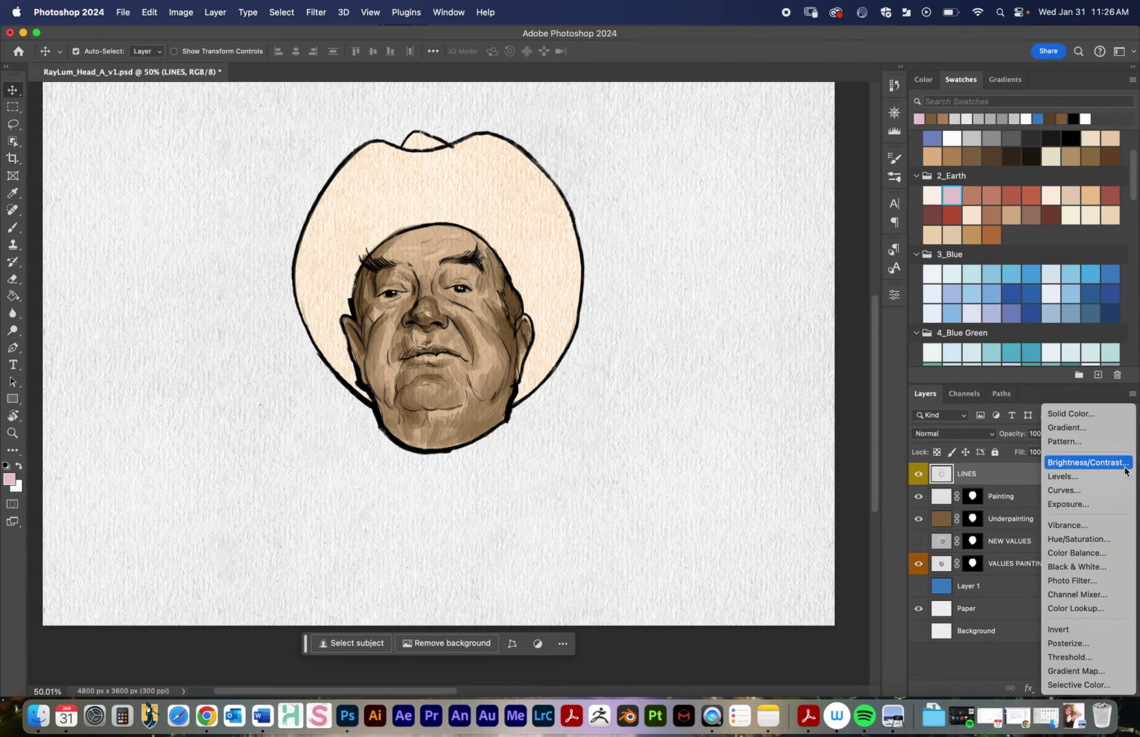
click(179, 10)
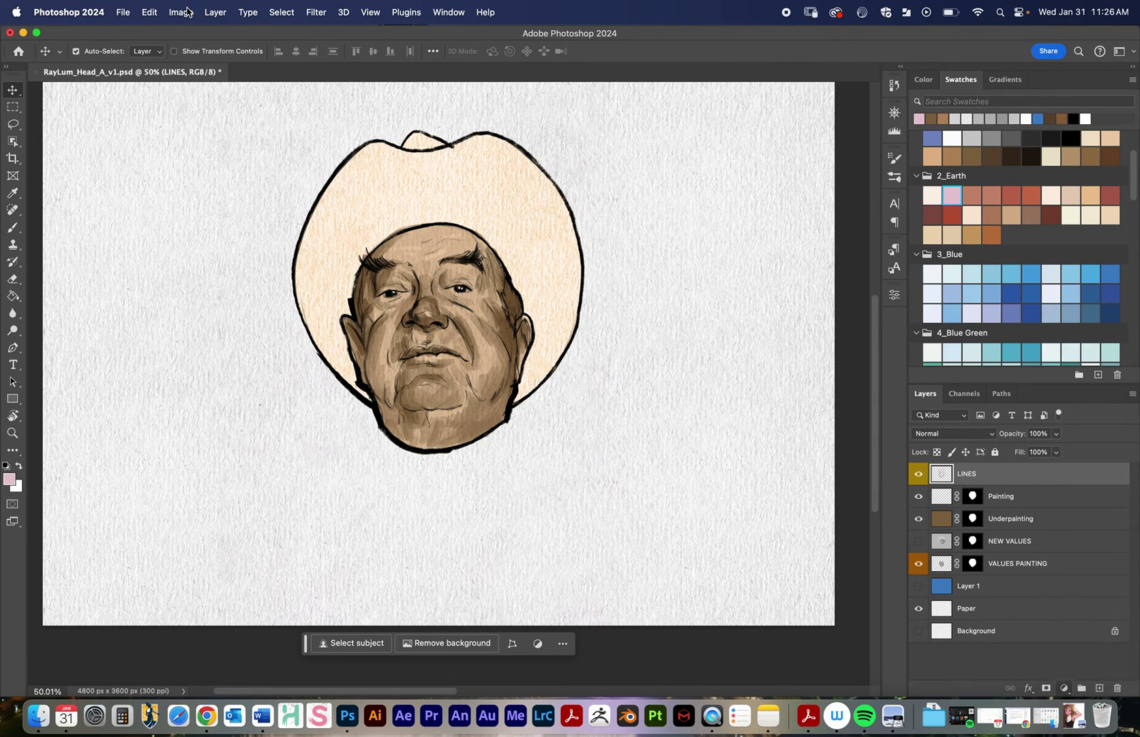
click(181, 11)
mouse_move(217, 60)
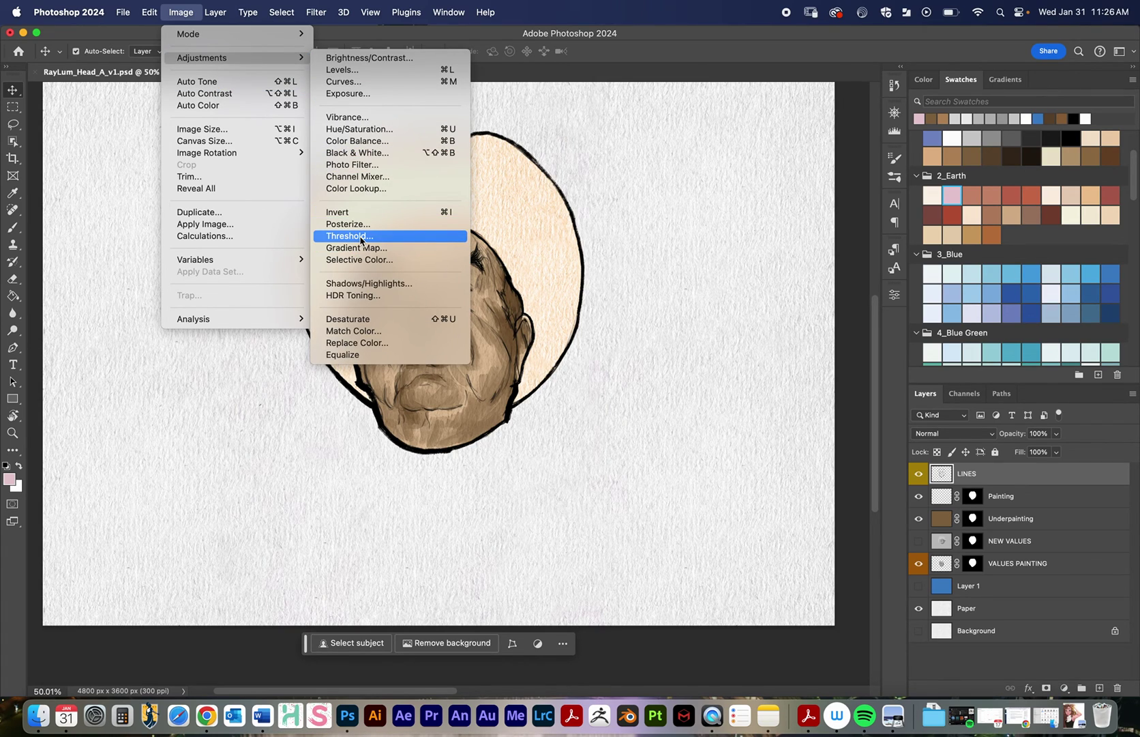
click(359, 129)
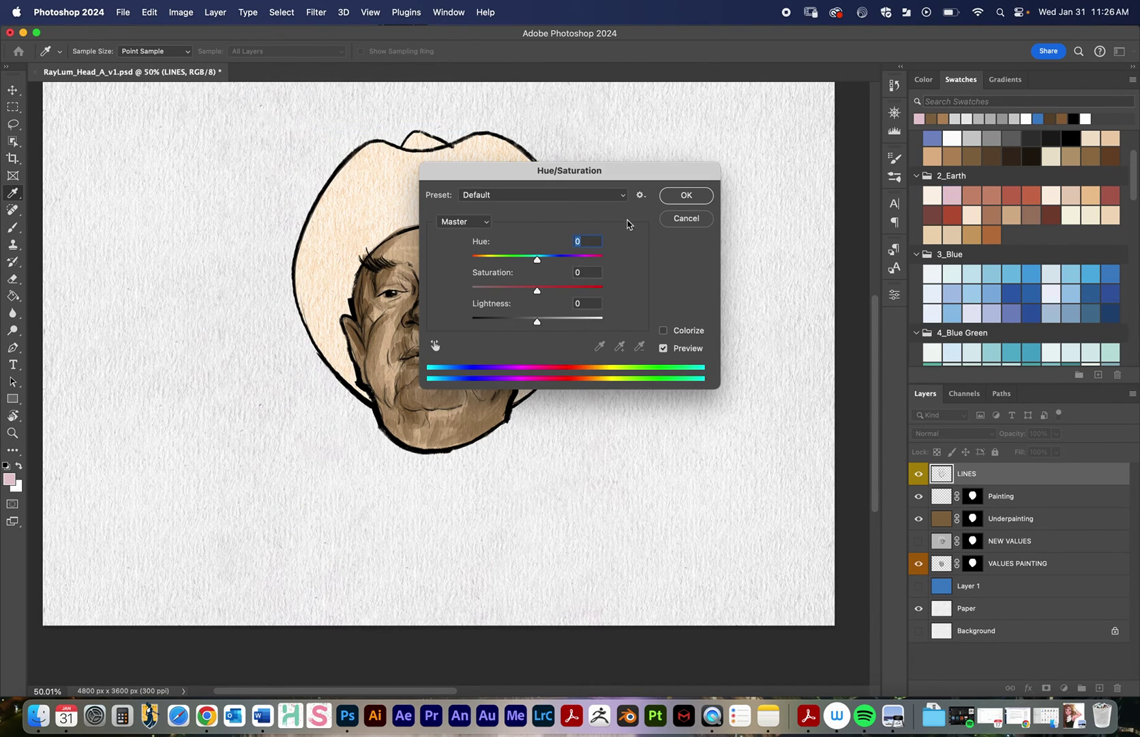
drag(591, 176, 813, 169)
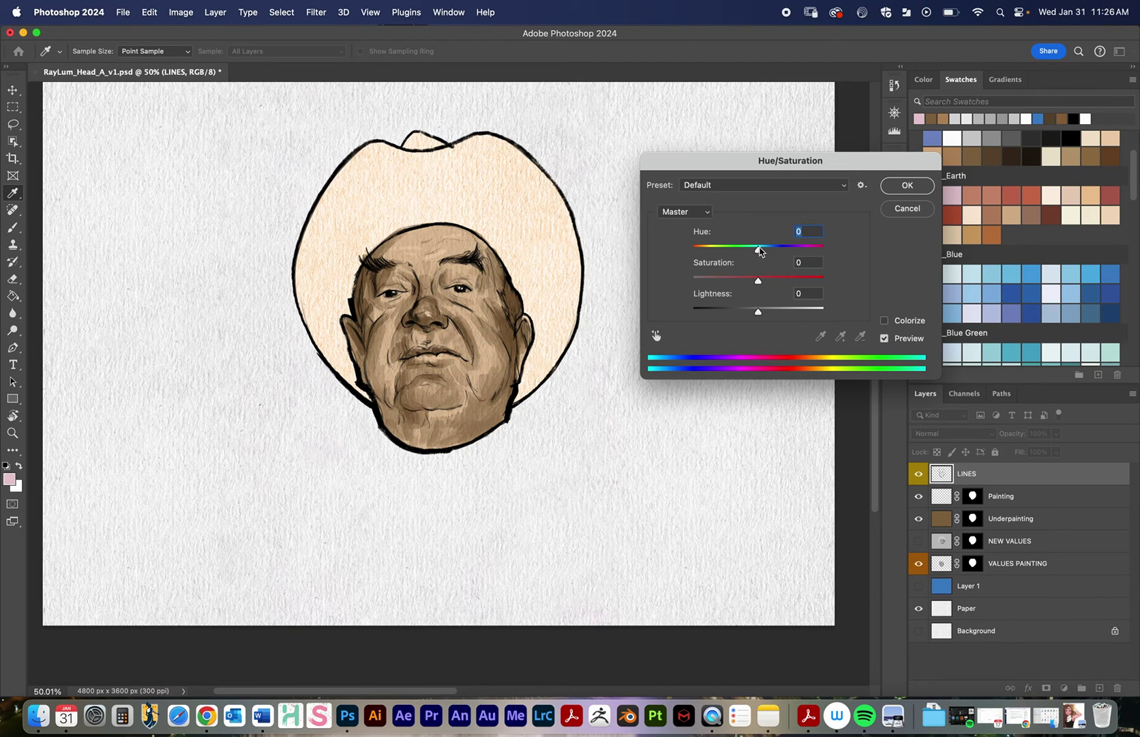
click(908, 212)
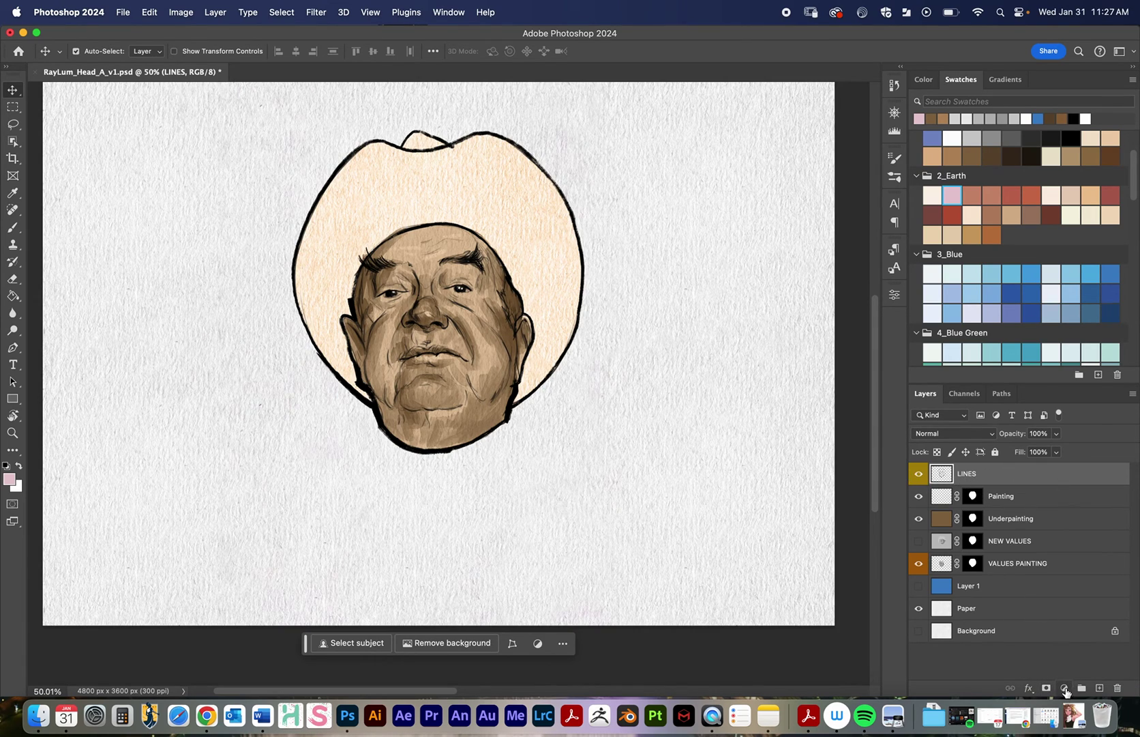
Add a Hue/Saturation adjustment layer above the LINES layer and clip it to LINES.
click(1066, 689)
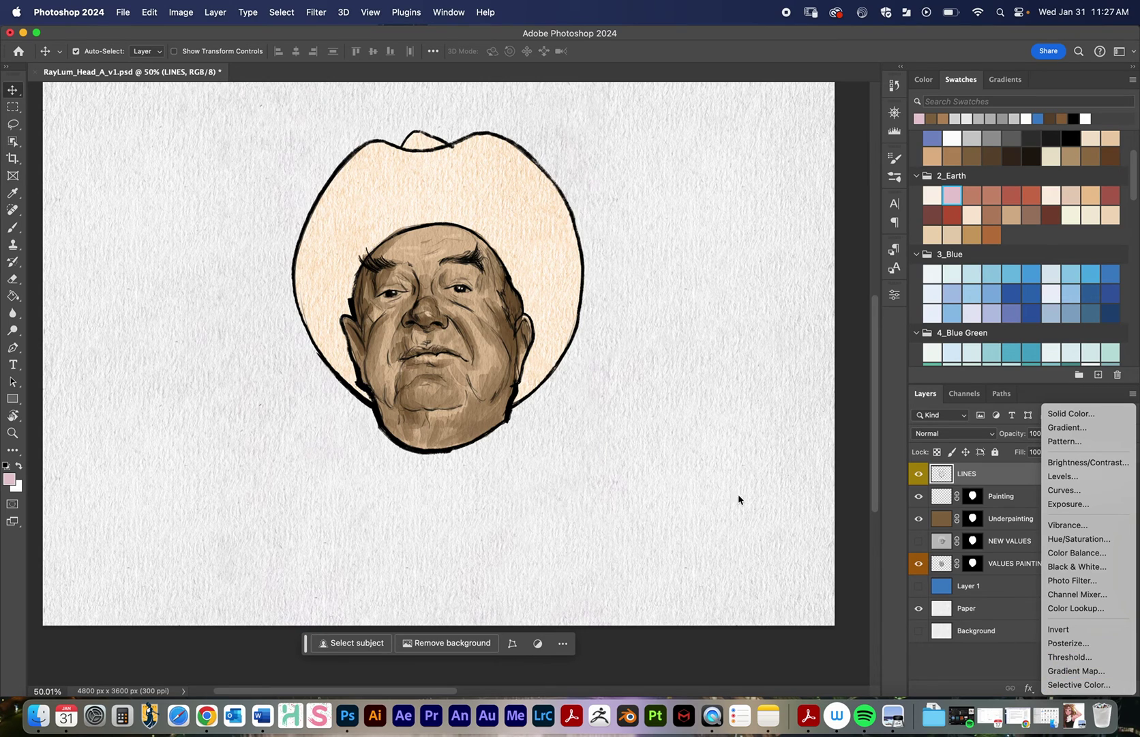
click(1082, 544)
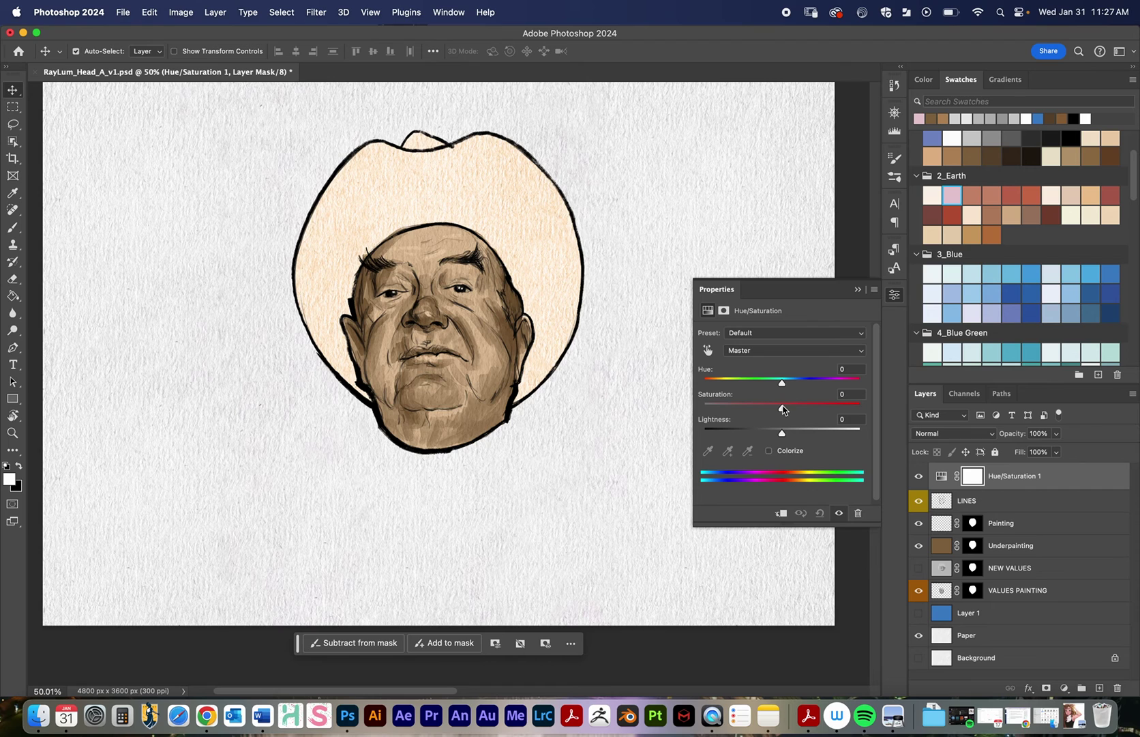
mouse_move(783, 409)
mouse_down()
mouse_move(880, 418)
mouse_move(783, 416)
mouse_up()
click(976, 503)
click(1008, 480)
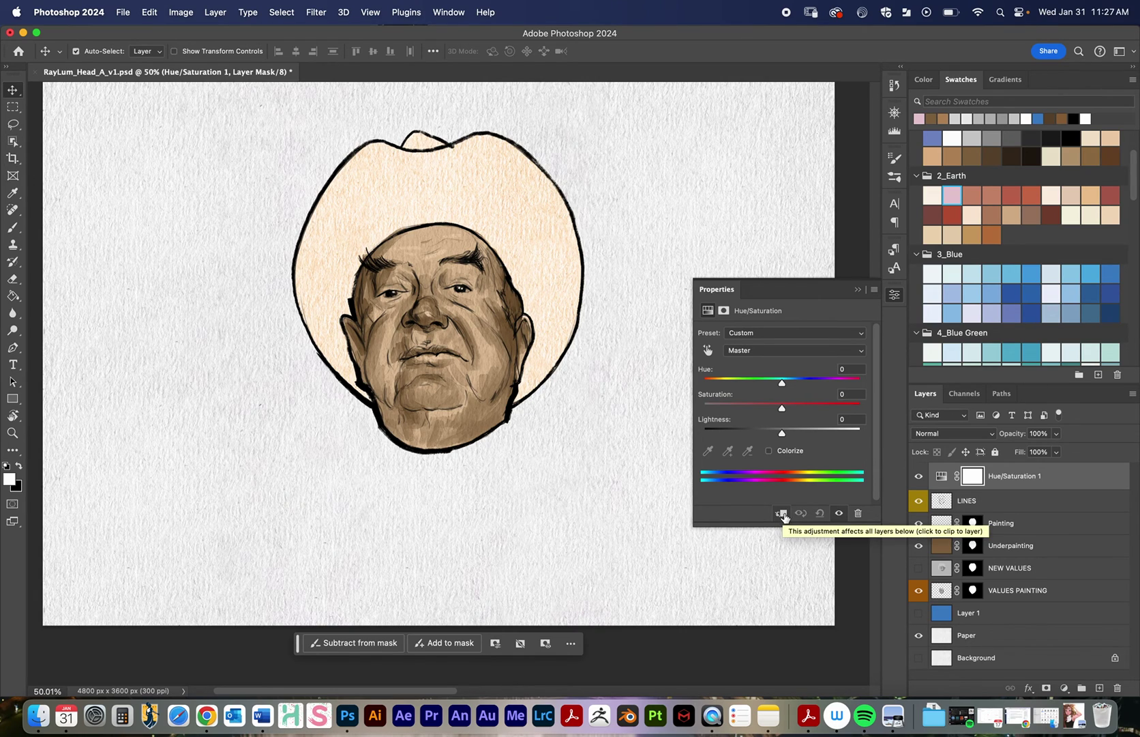
click(781, 513)
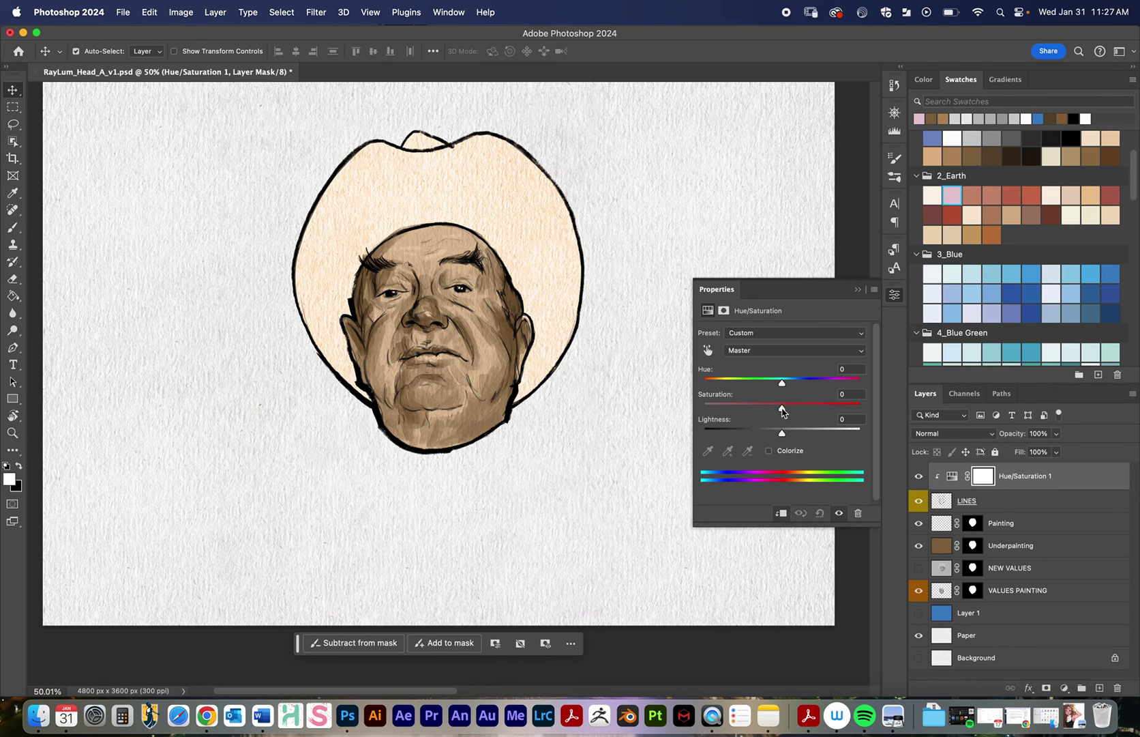
Turn on Colorize in the Hue/Saturation adjustment and tint the lines pink with saturation 87 and lightness +57.
mouse_move(783, 408)
mouse_down()
mouse_move(751, 408)
mouse_move(815, 408)
mouse_move(805, 408)
mouse_up()
click(780, 406)
click(769, 451)
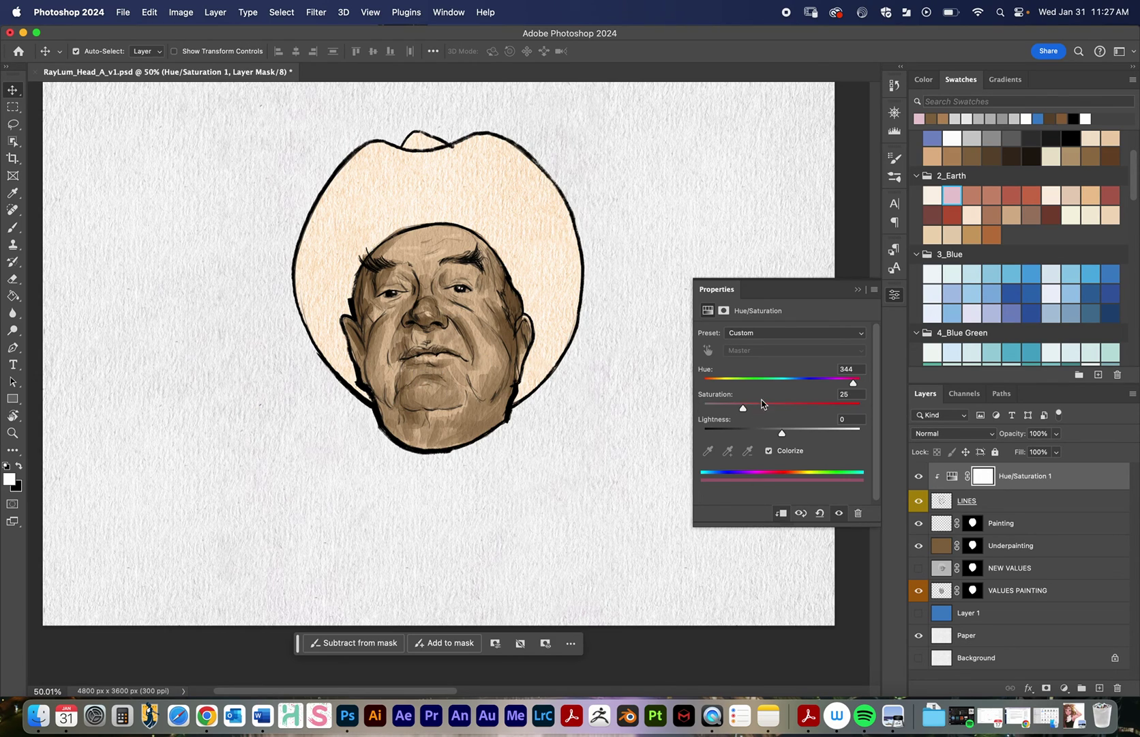
drag(781, 434, 827, 431)
drag(751, 407, 838, 407)
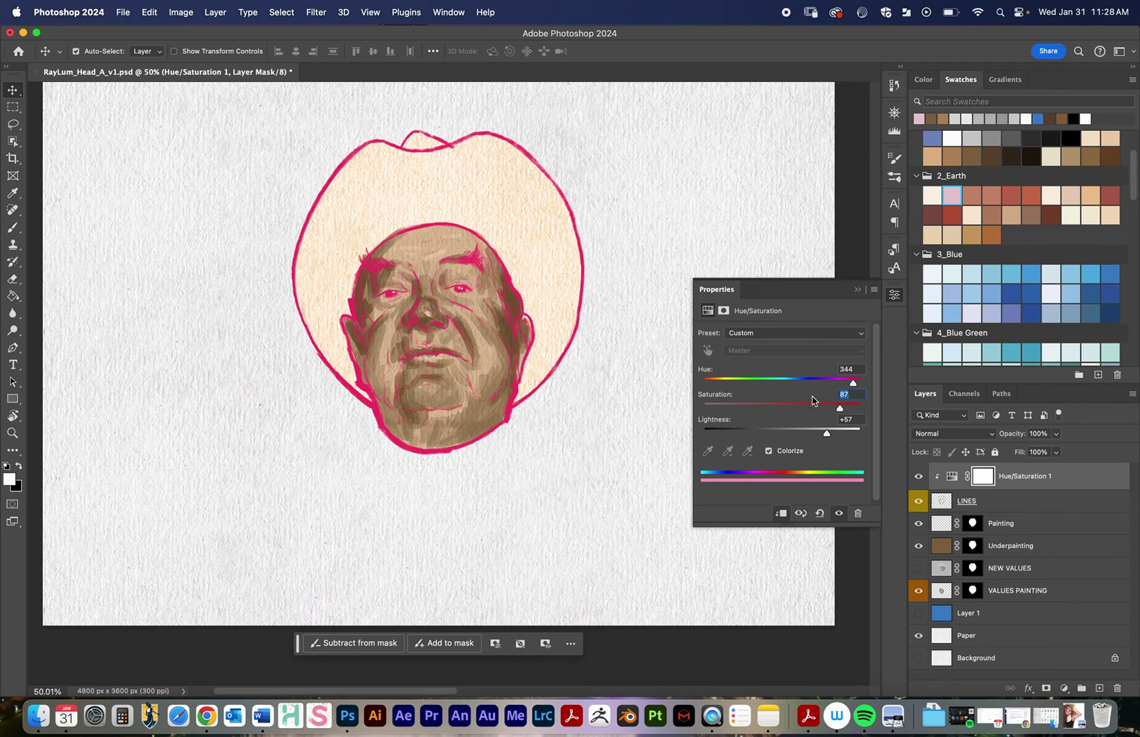
Try a grey tint for the lines with saturation 0, hue 186 and lightness +49.
click(844, 395)
text(0)
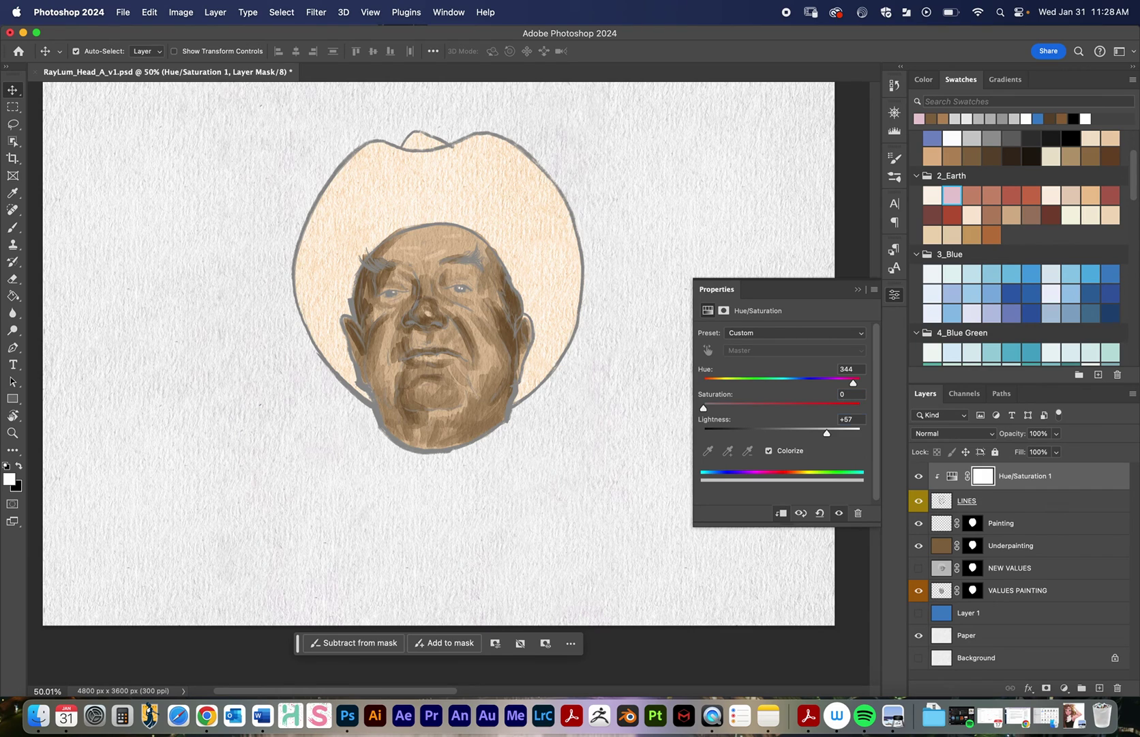
text(0)
key(Return)
click(849, 369)
text(186)
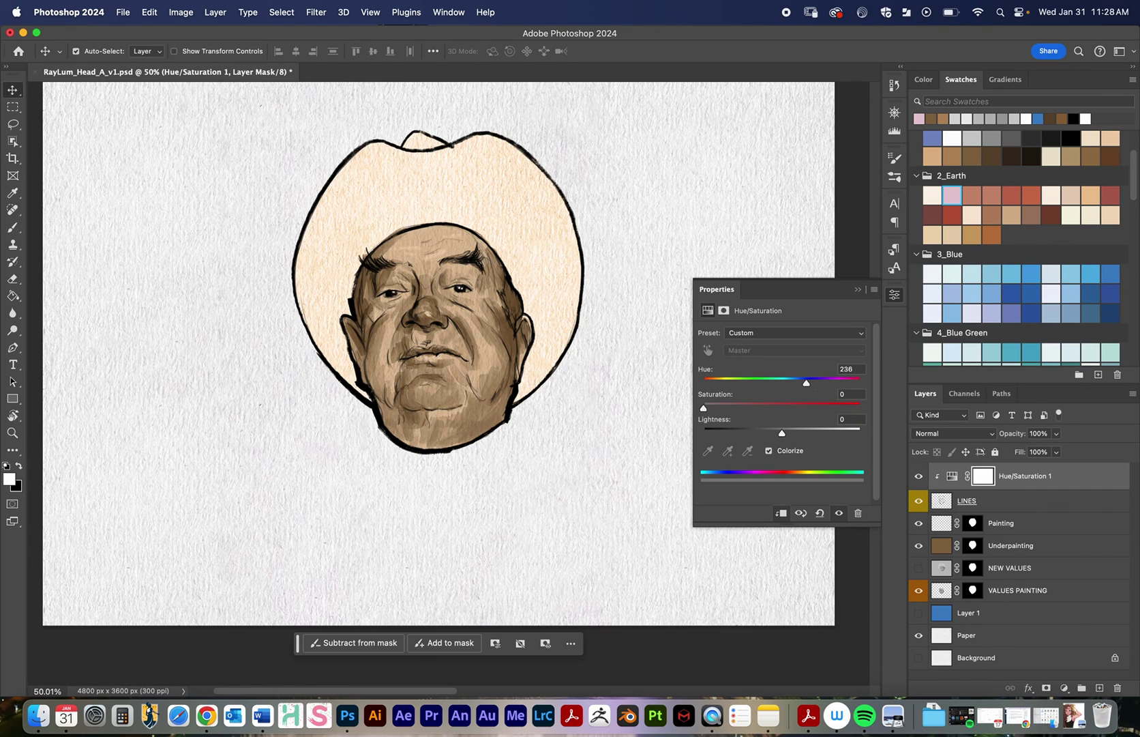
key(Return)
drag(781, 432, 820, 432)
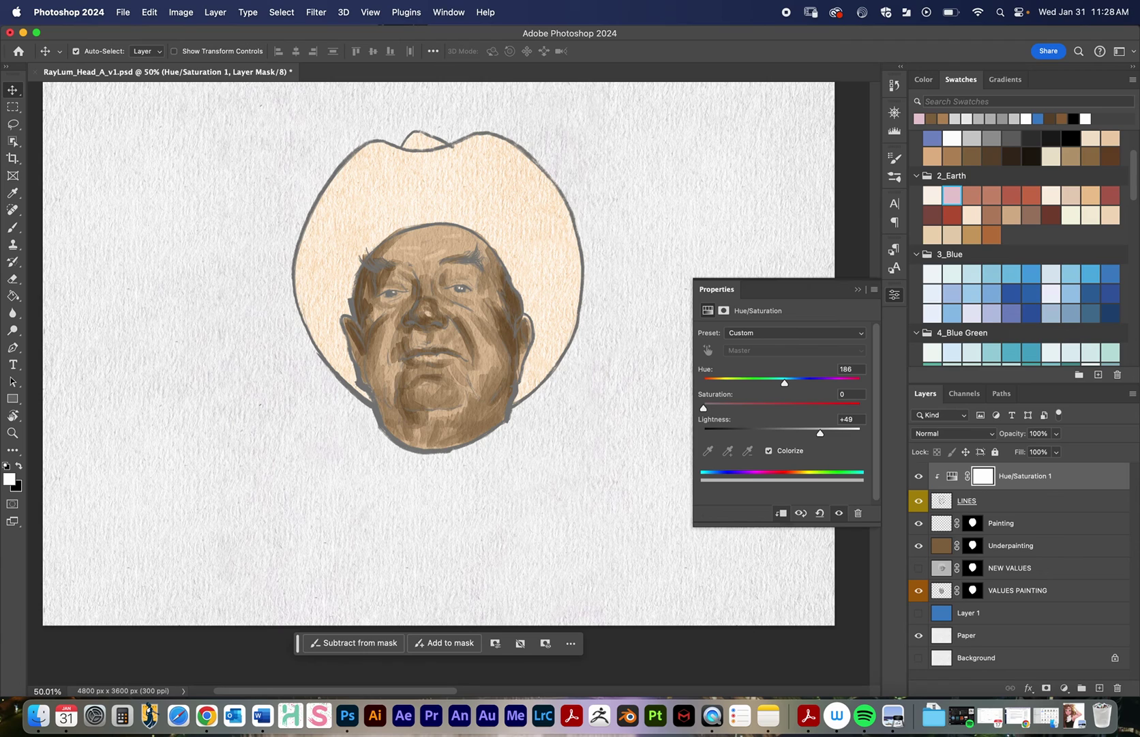
Tint the lines dark brown by setting the adjustment's hue to 24, saturation to 44 and lightness to +18.
drag(703, 408, 712, 383)
drag(765, 408, 796, 432)
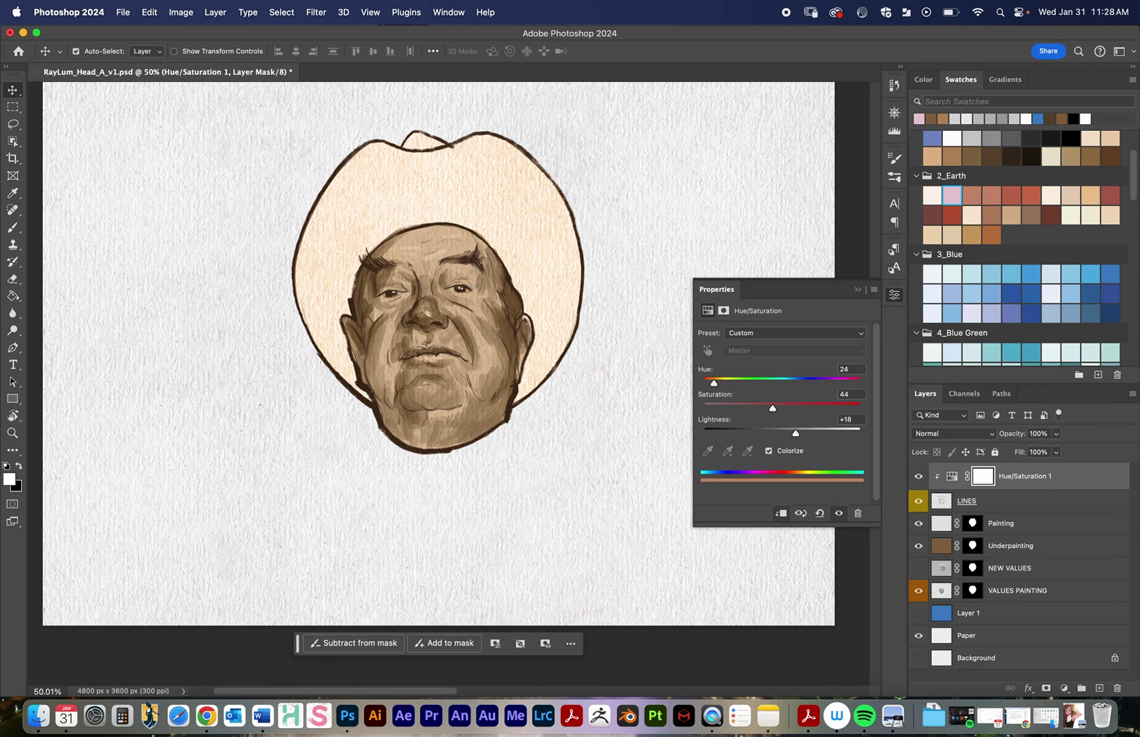
scroll(397, 259, up, 10)
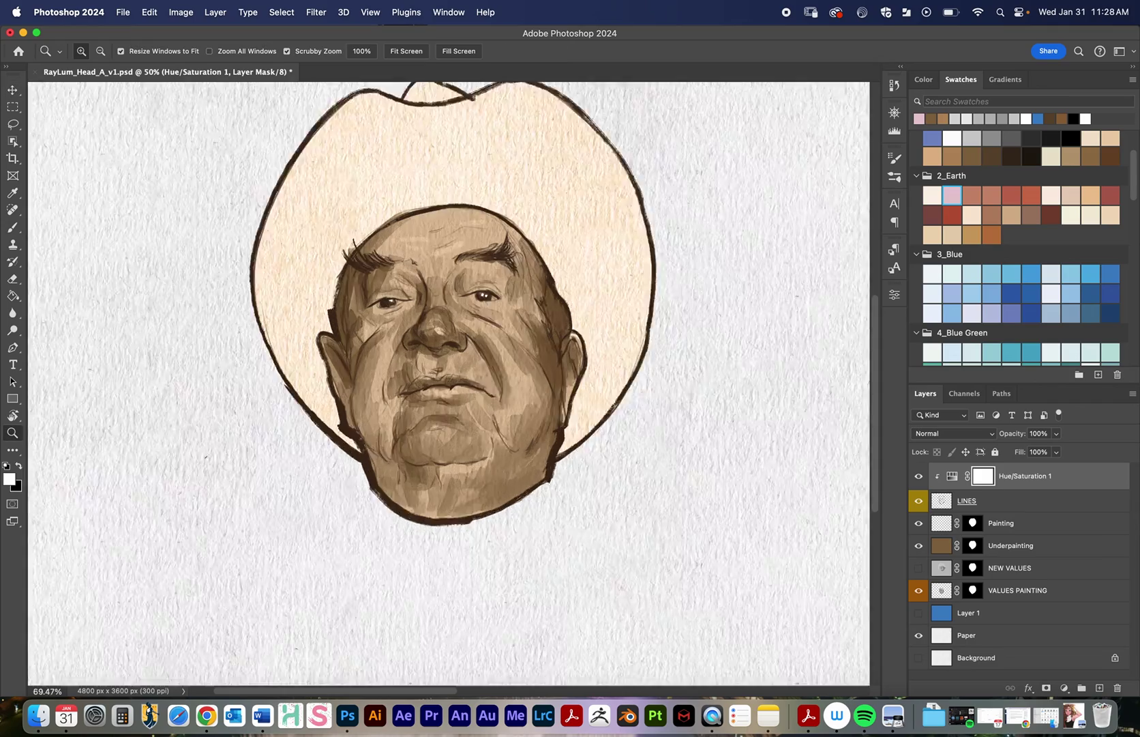
Delete the hidden blue layer, Layer 1, from between the VALUES PAINTING and Paper layers.
scroll(451, 382, up, 10)
scroll(450, 382, left, 4)
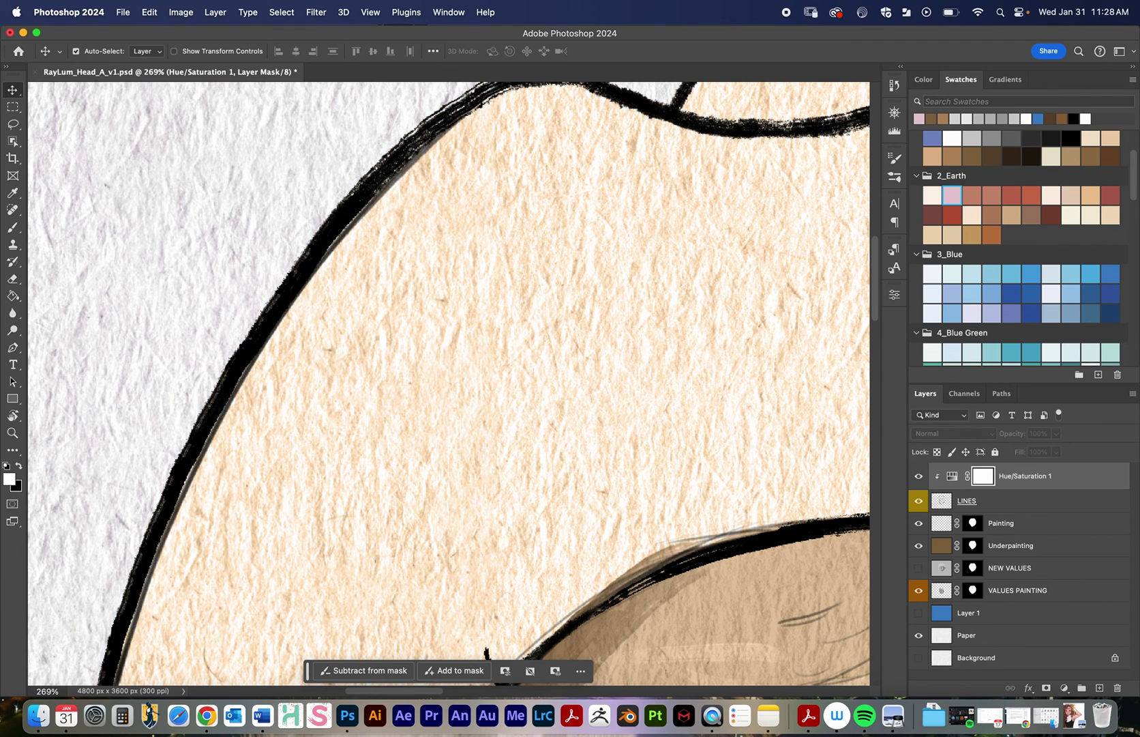
key(z)
scroll(450, 382, down, 10)
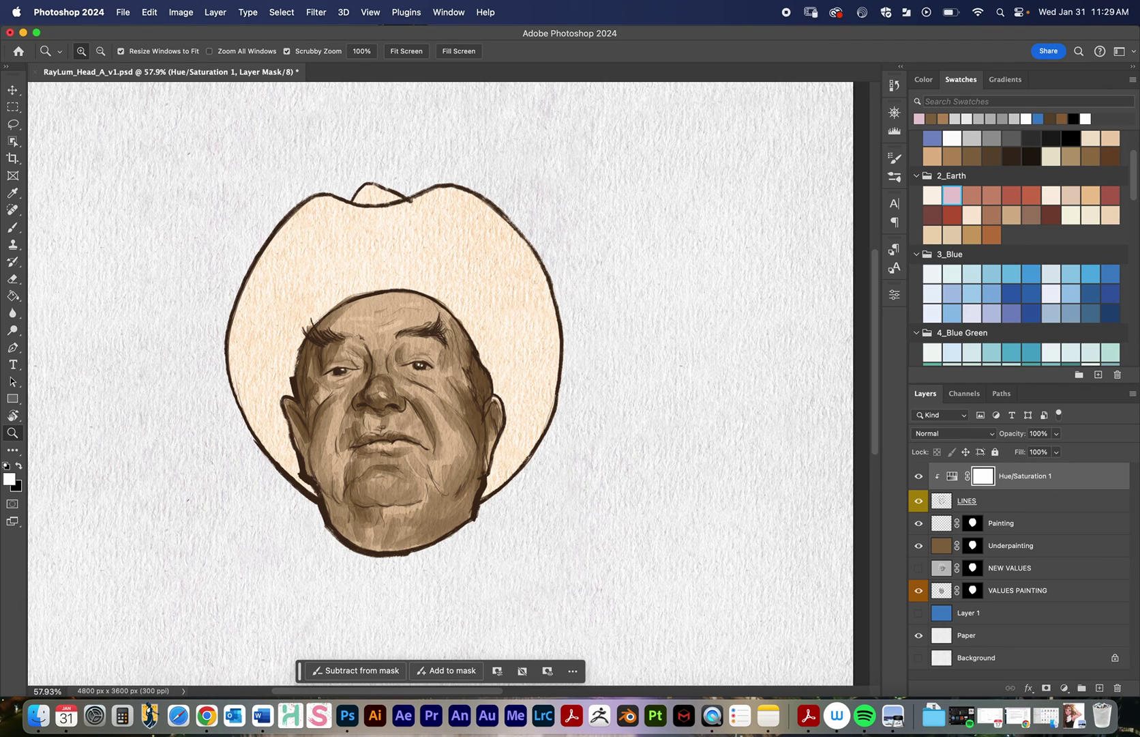
click(969, 613)
click(1117, 688)
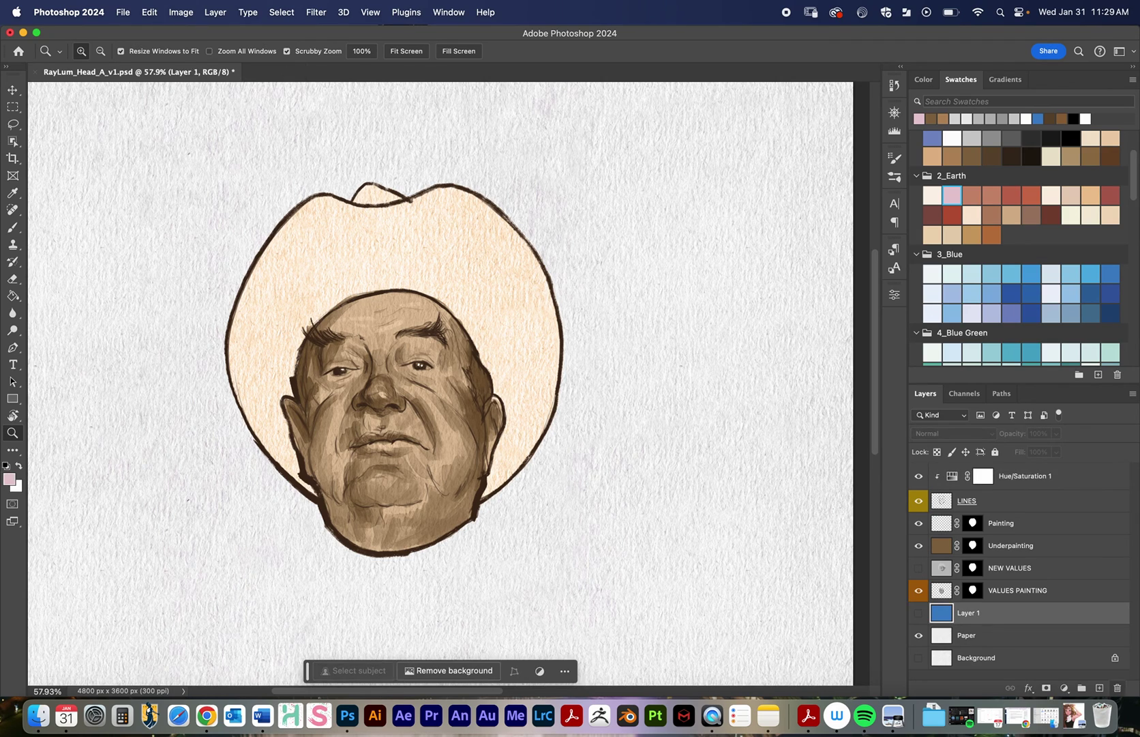
click(598, 254)
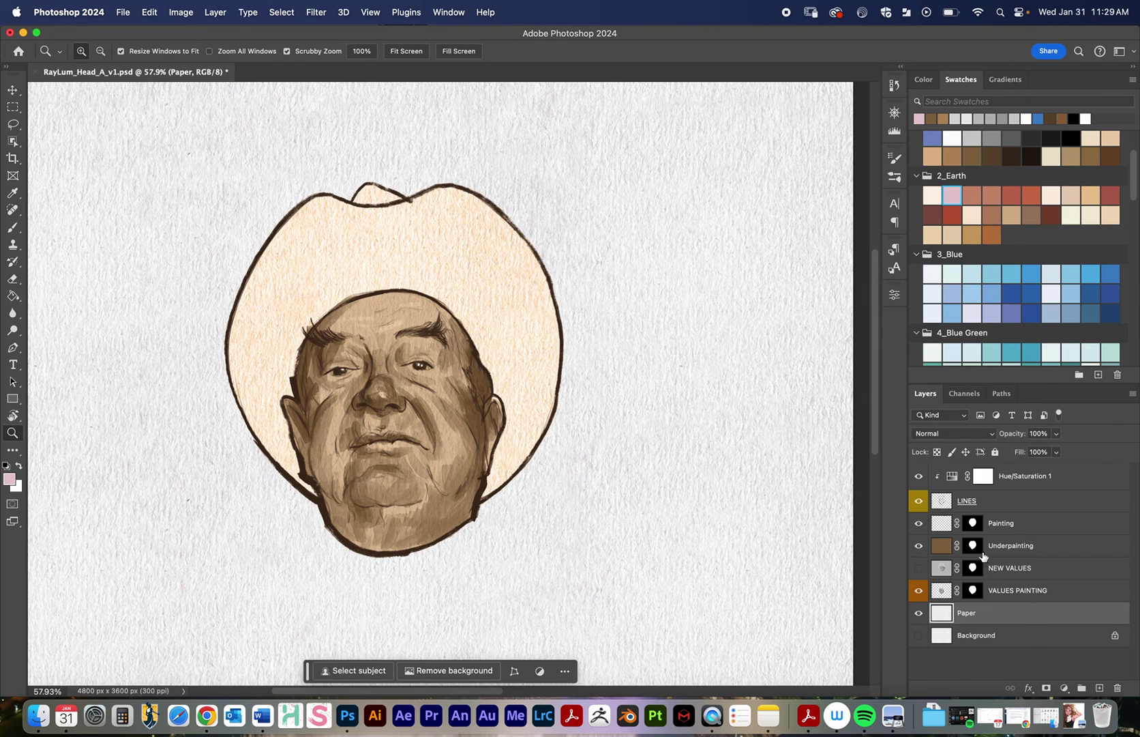
Group the LINES layer with its clipped Hue/Saturation 1 adjustment layer and name the group Lines.
click(1000, 504)
shift+click(1008, 475)
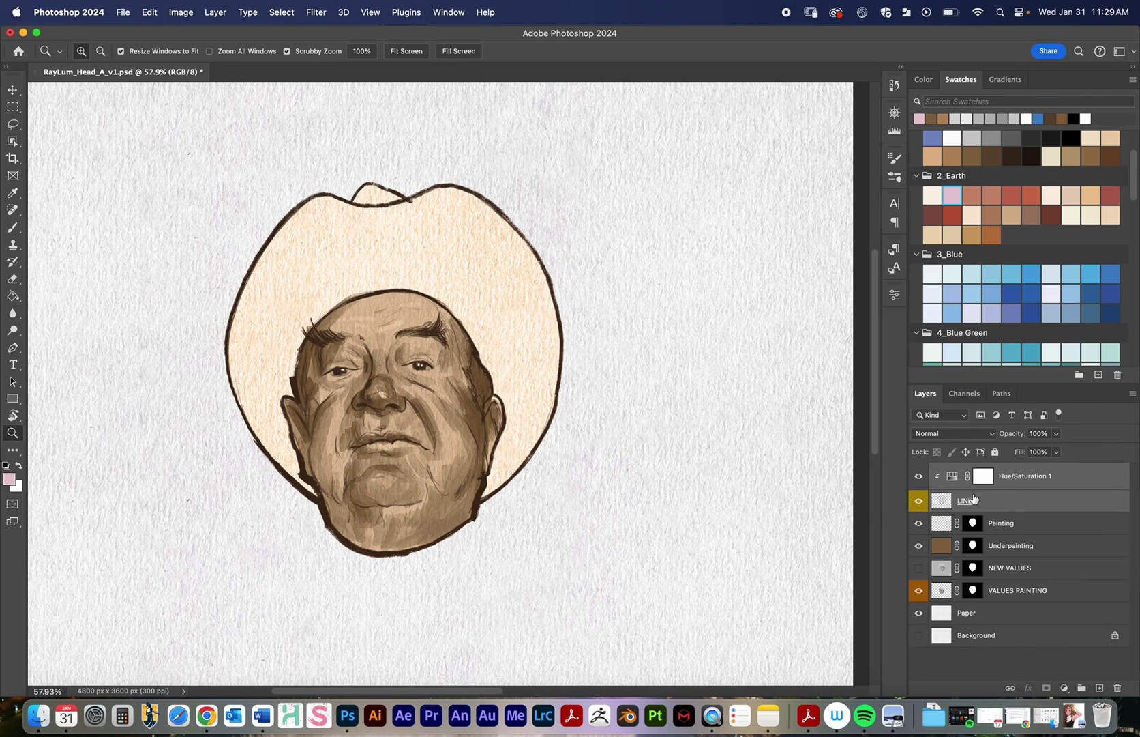
click(995, 502)
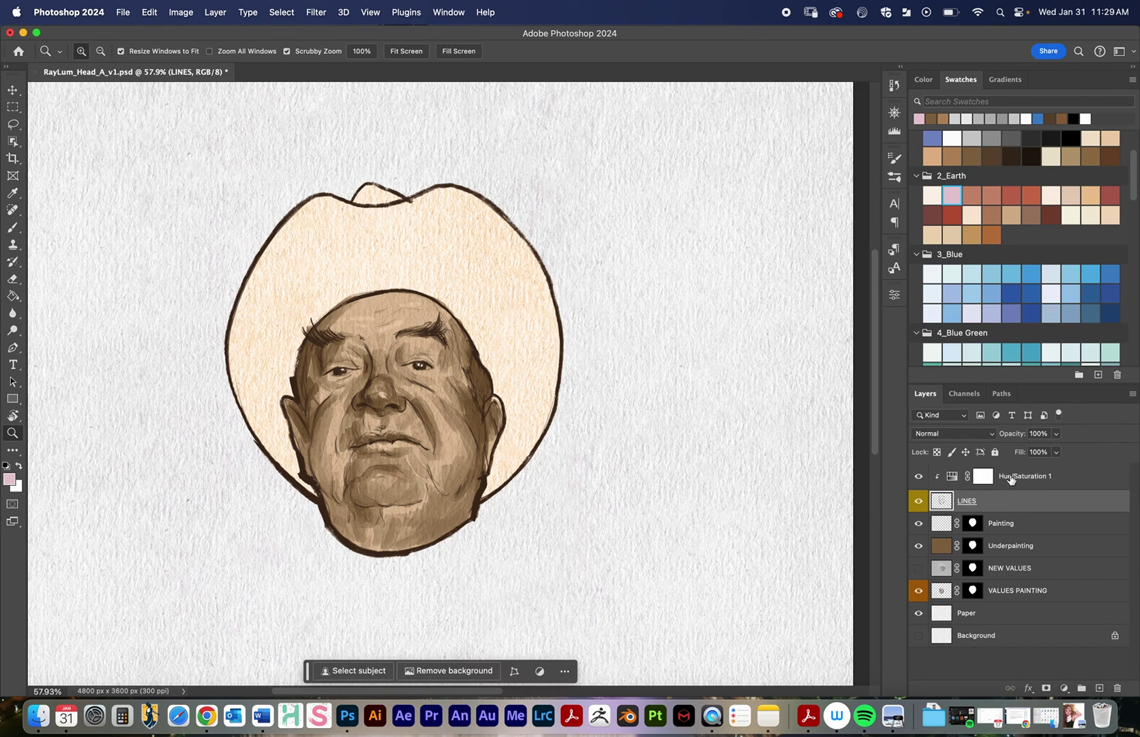
shift+click(1009, 479)
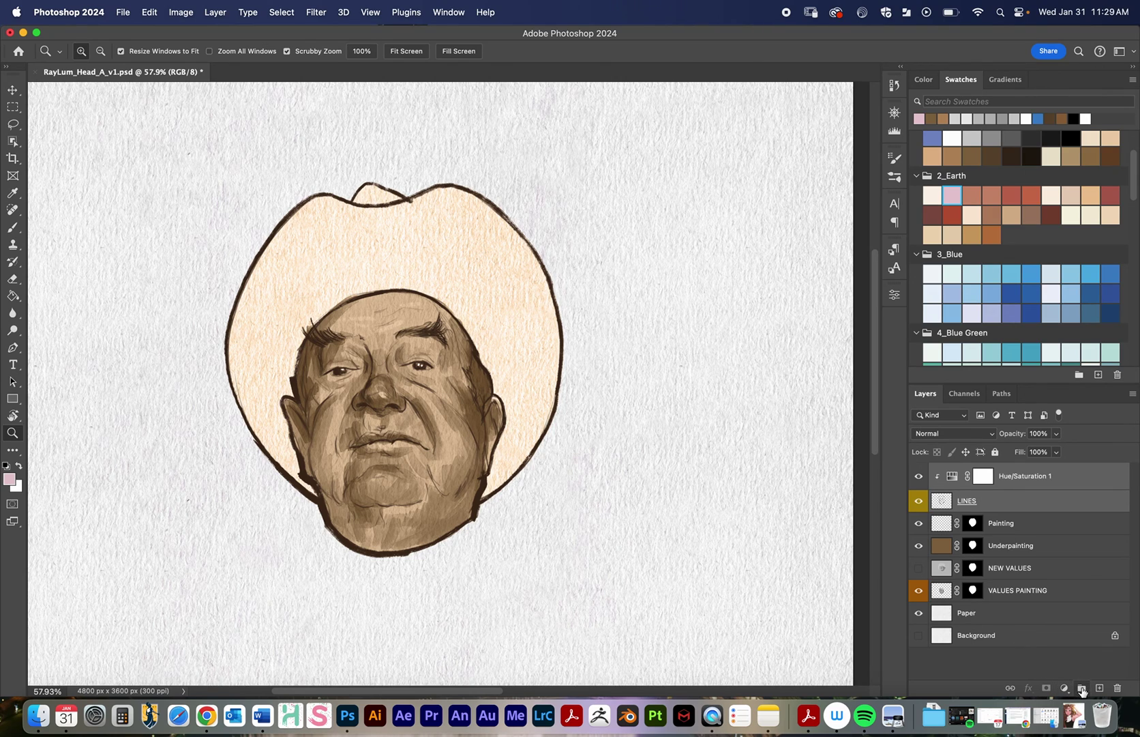
click(1082, 688)
double_click(967, 471)
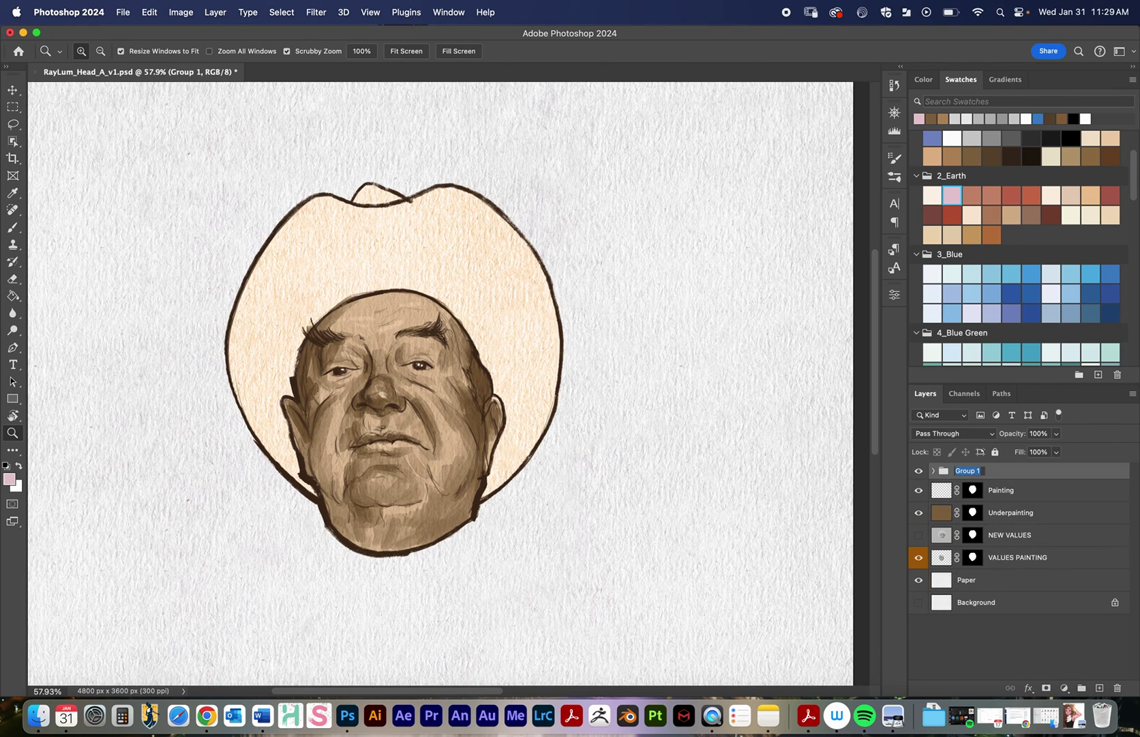
text(Lines)
key(Return)
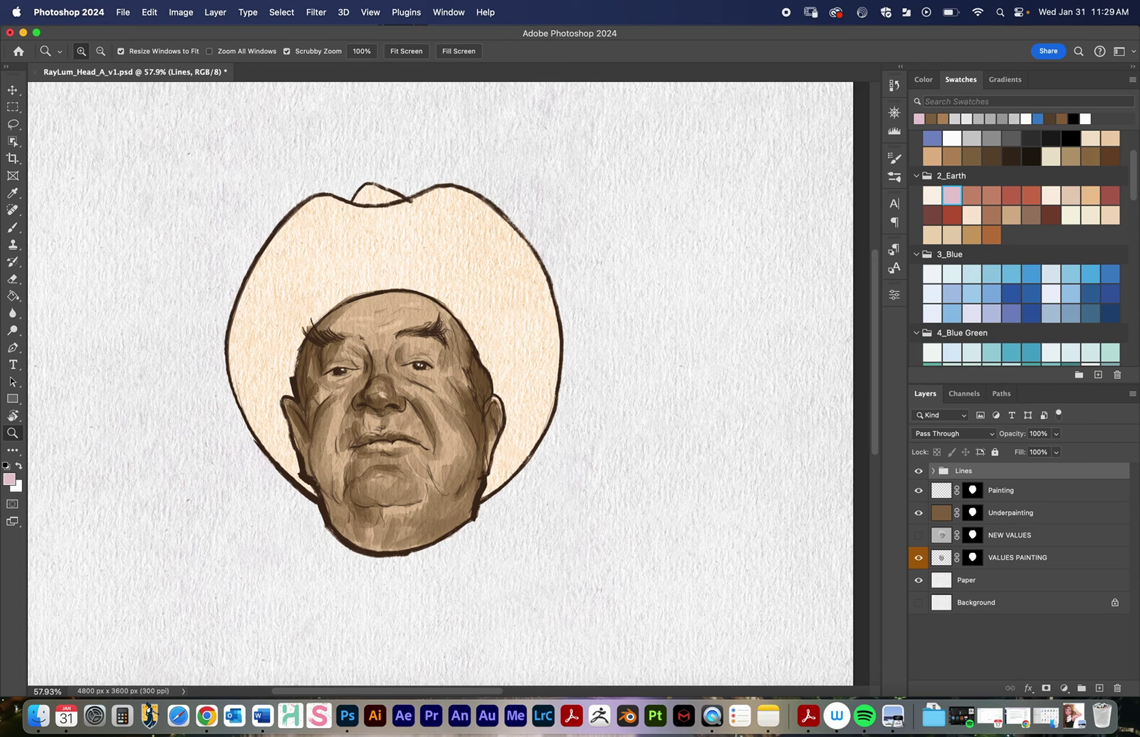